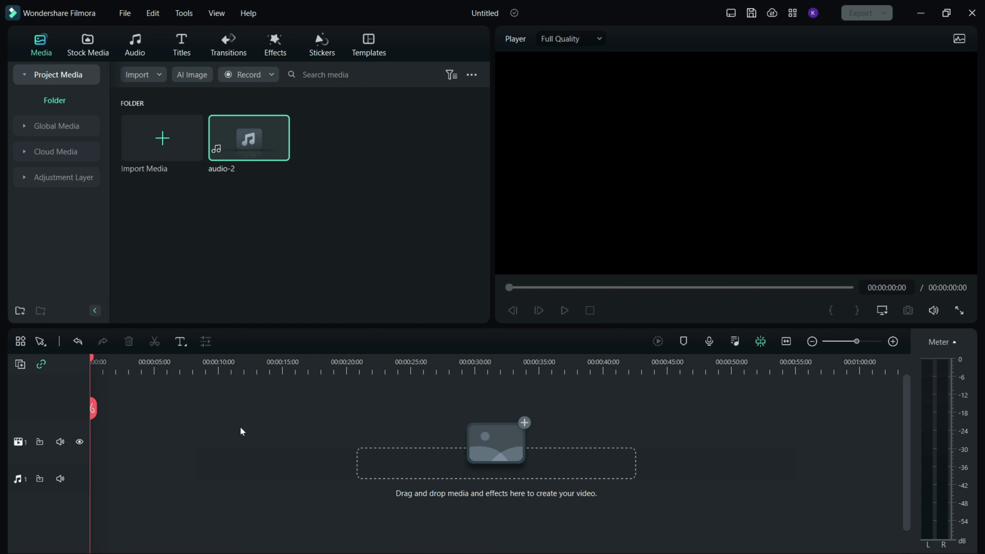
# - Drop audio-2 onto audio track 1 and open its audio settings (volume 0.00 dB, balance 0.00)
pyautogui.moveTo(237, 141)
pyautogui.moveTo(236, 142); pyautogui.dragTo(155, 460)
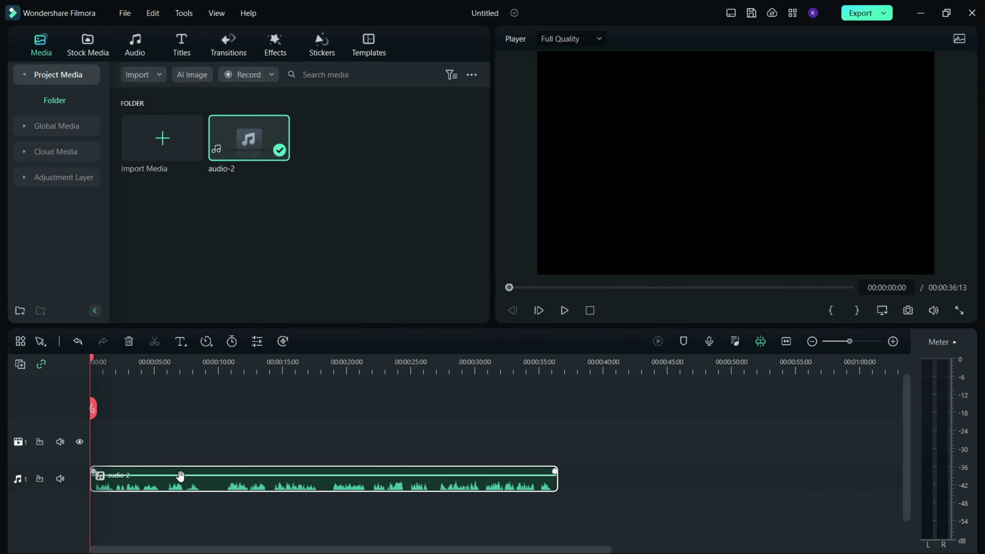
pyautogui.doubleClick(185, 488)
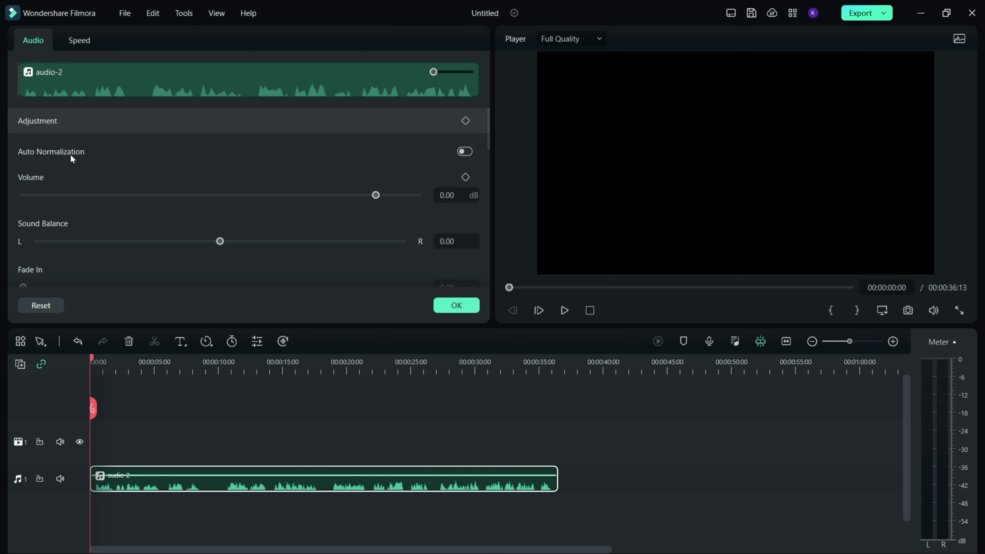
pyautogui.click(562, 316)
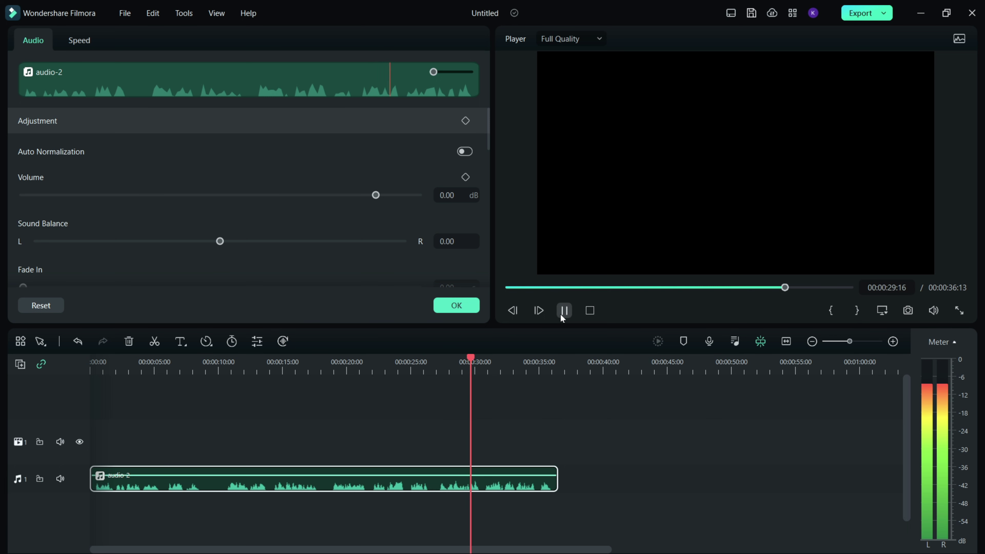
pyautogui.click(563, 311)
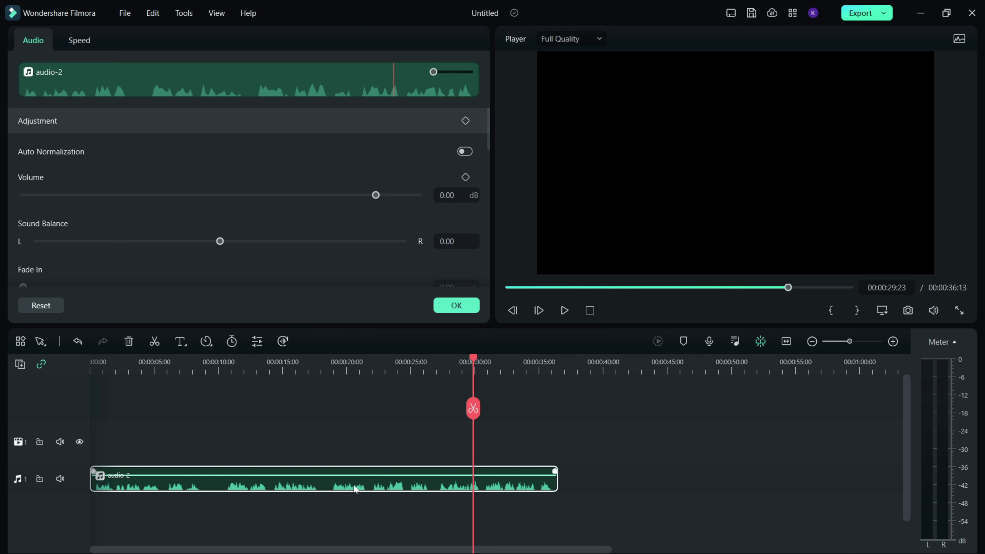
pyautogui.moveTo(475, 392); pyautogui.dragTo(90, 446)
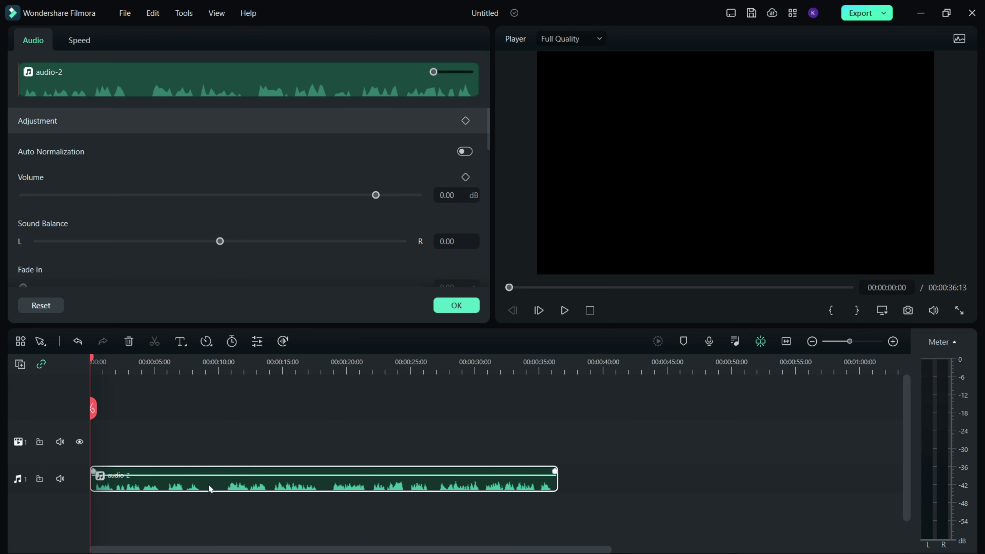
# - Raise audio-2's volume line to 12 dB, then switch on Auto Normalization
pyautogui.moveTo(208, 474); pyautogui.dragTo(209, 470)
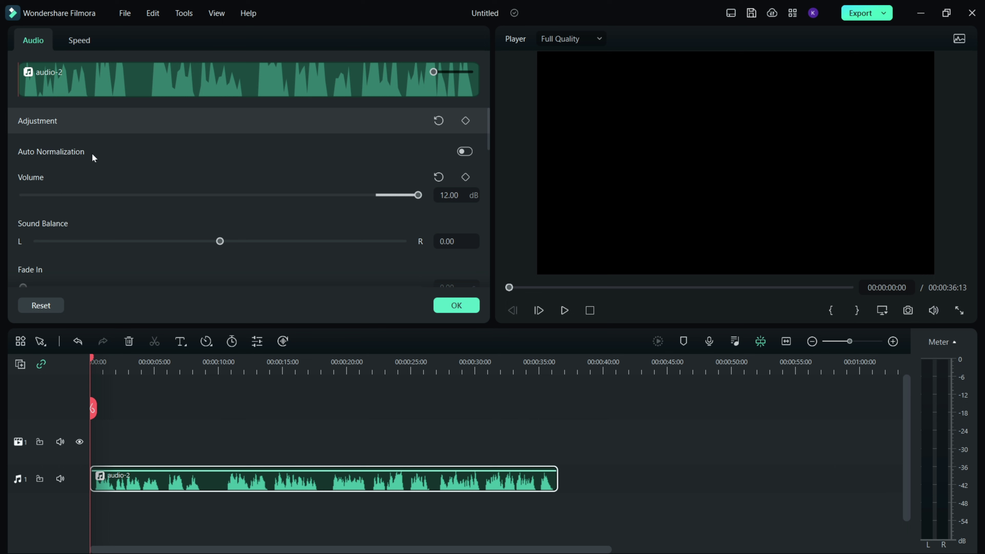
pyautogui.click(466, 152)
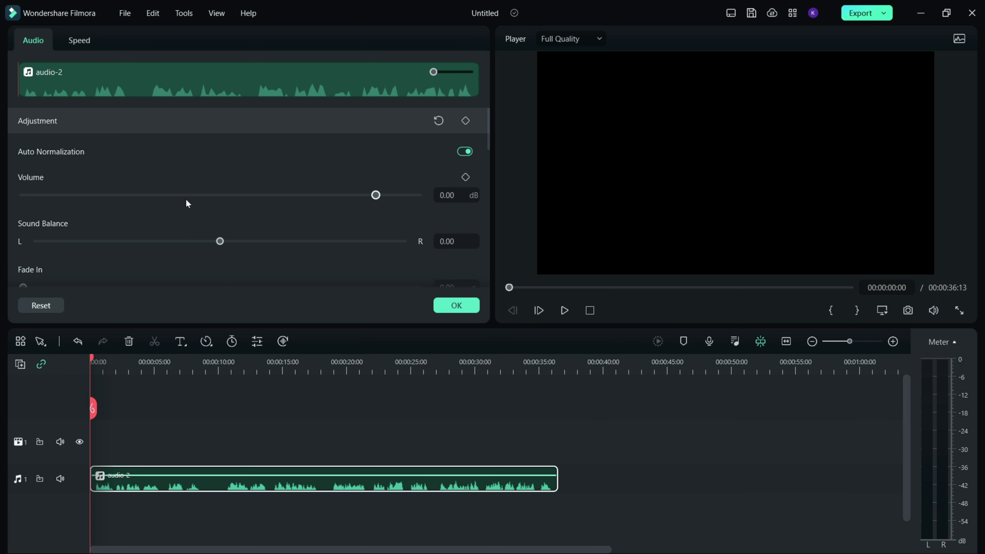
# - Bring audio-2's volume down to -4.88 dB using the Volume slider
pyautogui.moveTo(375, 195)
pyautogui.mouseDown()
pyautogui.moveTo(206, 198)
pyautogui.moveTo(375, 222)
pyautogui.mouseUp()
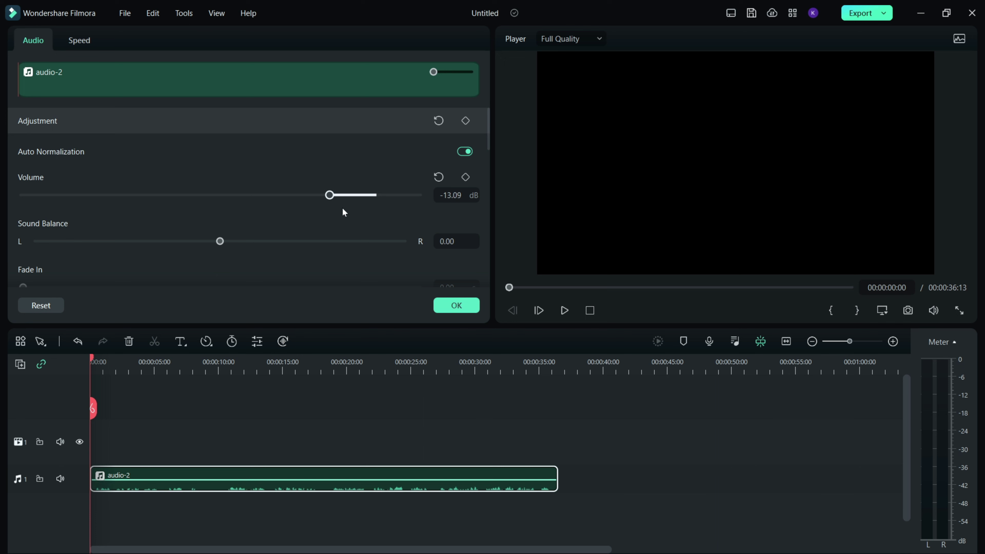
pyautogui.moveTo(375, 194)
pyautogui.mouseDown()
pyautogui.moveTo(302, 200)
pyautogui.moveTo(424, 211)
pyautogui.moveTo(380, 207)
pyautogui.mouseUp()
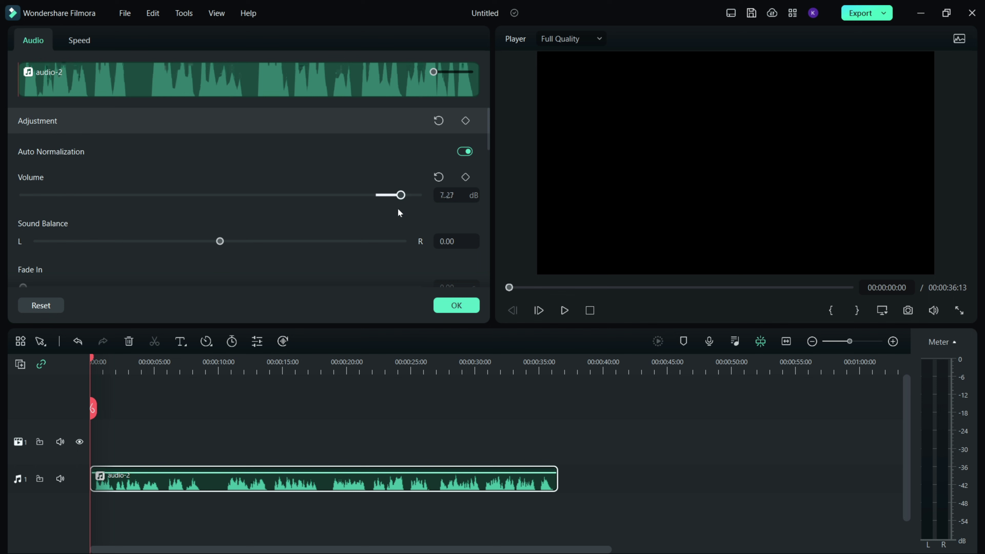
pyautogui.moveTo(307, 474)
pyautogui.mouseDown()
pyautogui.moveTo(306, 488)
pyautogui.moveTo(306, 476)
pyautogui.mouseUp()
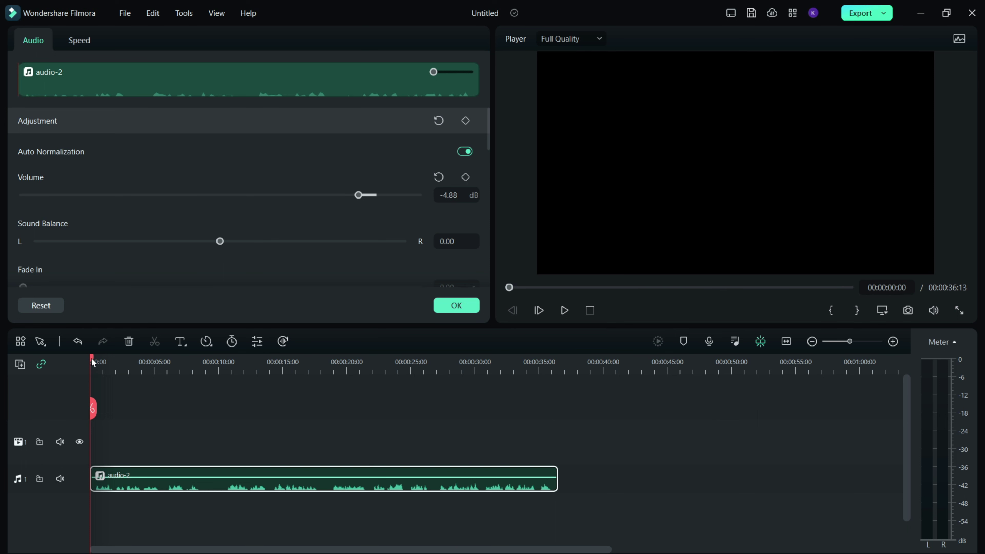
# - Add volume keyframes near 0, 5 and 10 seconds with lowered, 0.00 dB and lowered levels
pyautogui.moveTo(94, 360); pyautogui.dragTo(101, 359)
pyautogui.click(466, 179)
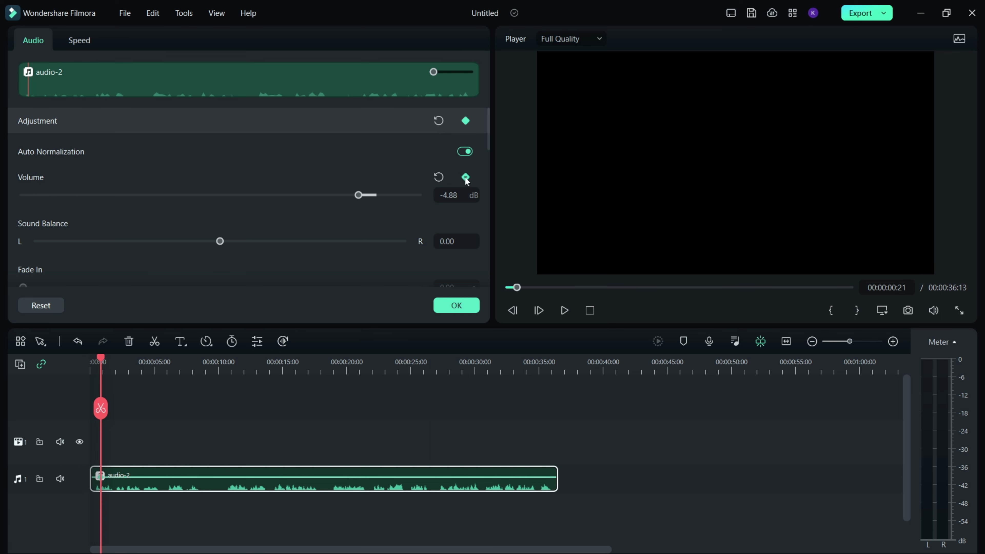
pyautogui.moveTo(358, 195); pyautogui.dragTo(245, 195)
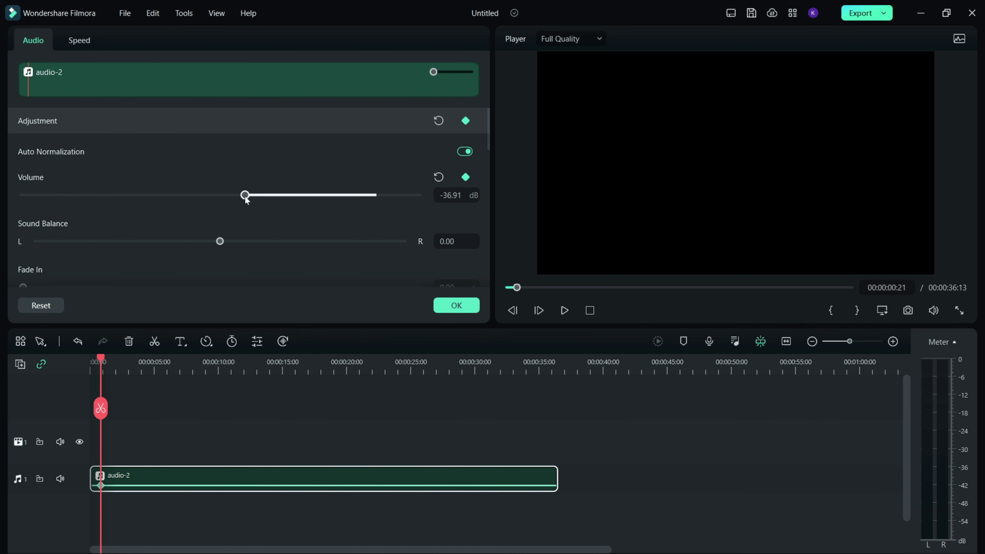
pyautogui.moveTo(104, 362); pyautogui.dragTo(154, 371)
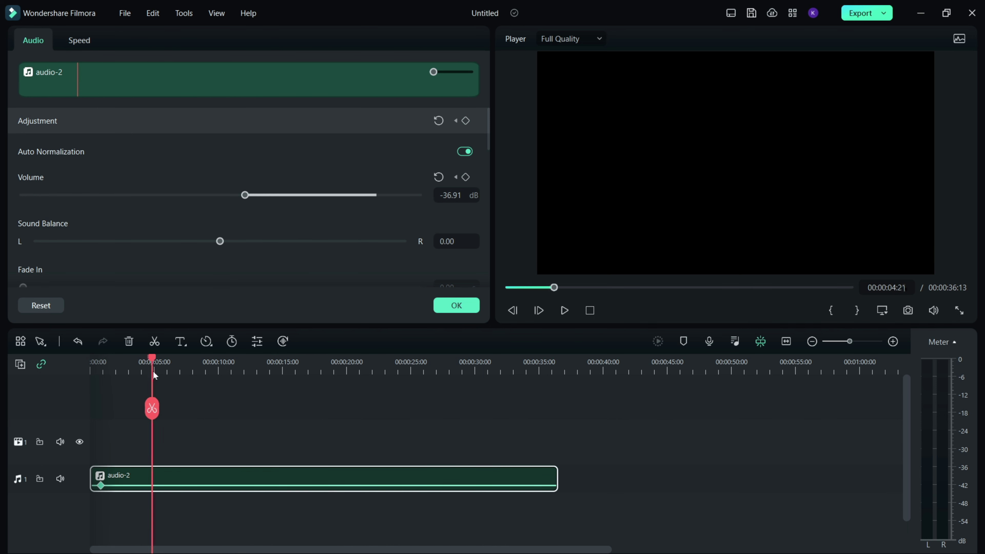
pyautogui.click(466, 177)
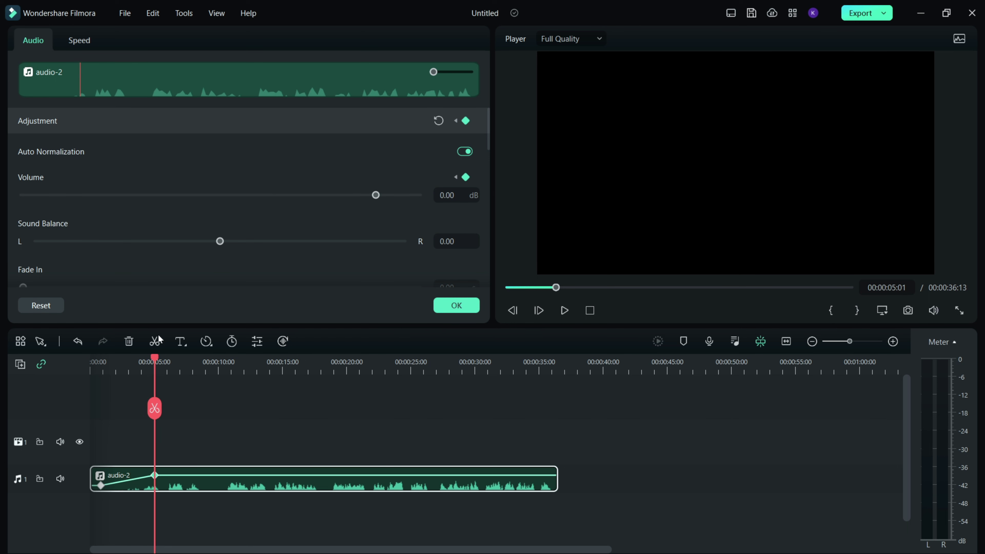
pyautogui.moveTo(156, 358); pyautogui.dragTo(219, 374)
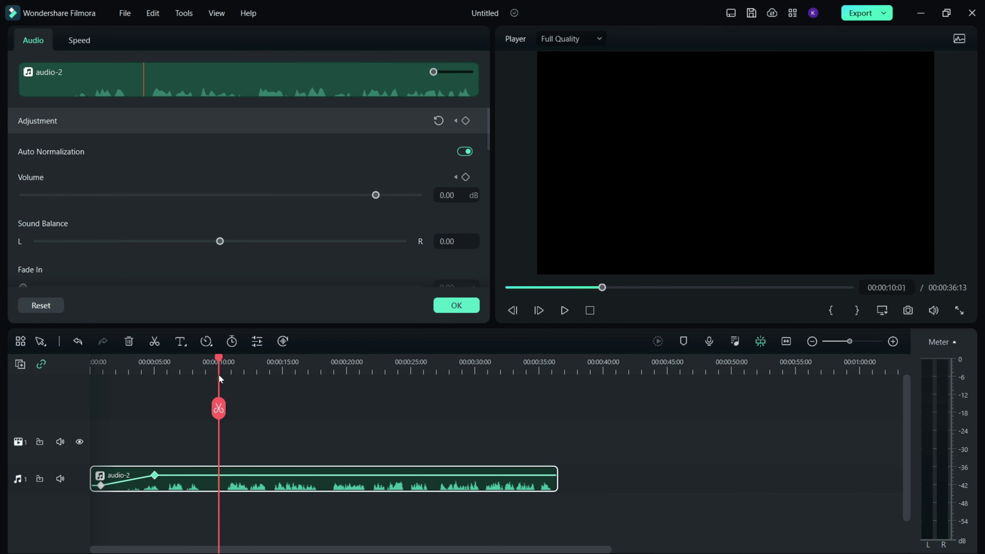
pyautogui.click(466, 177)
pyautogui.moveTo(375, 194); pyautogui.dragTo(255, 204)
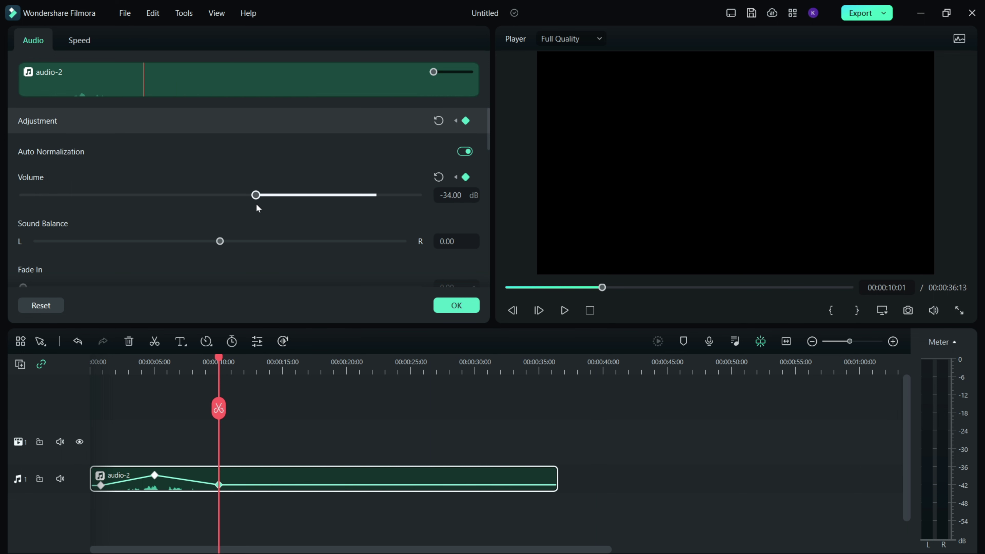
# - Play the volume ramp from the start, then reset all of audio-2's audio adjustments
pyautogui.moveTo(218, 359); pyautogui.dragTo(58, 370)
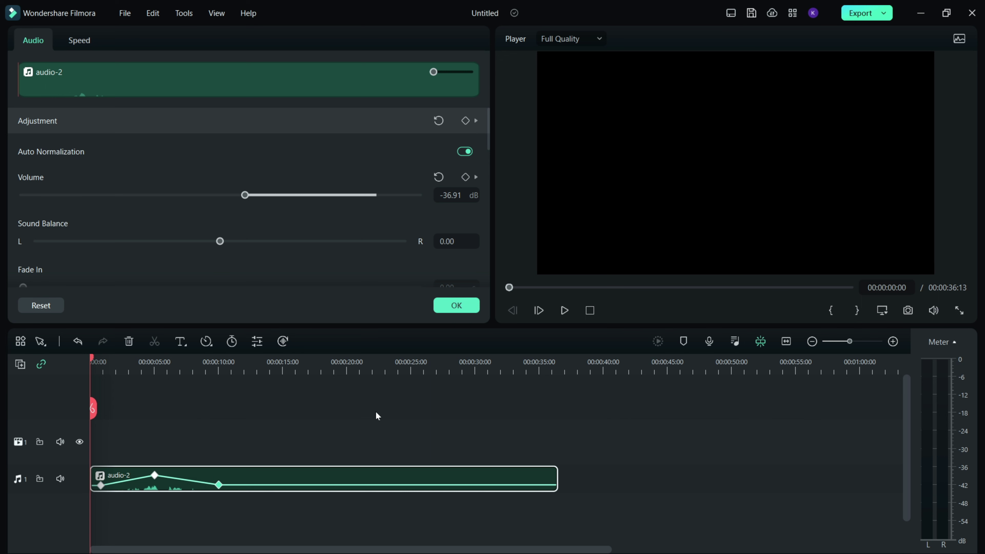
pyautogui.click(565, 311)
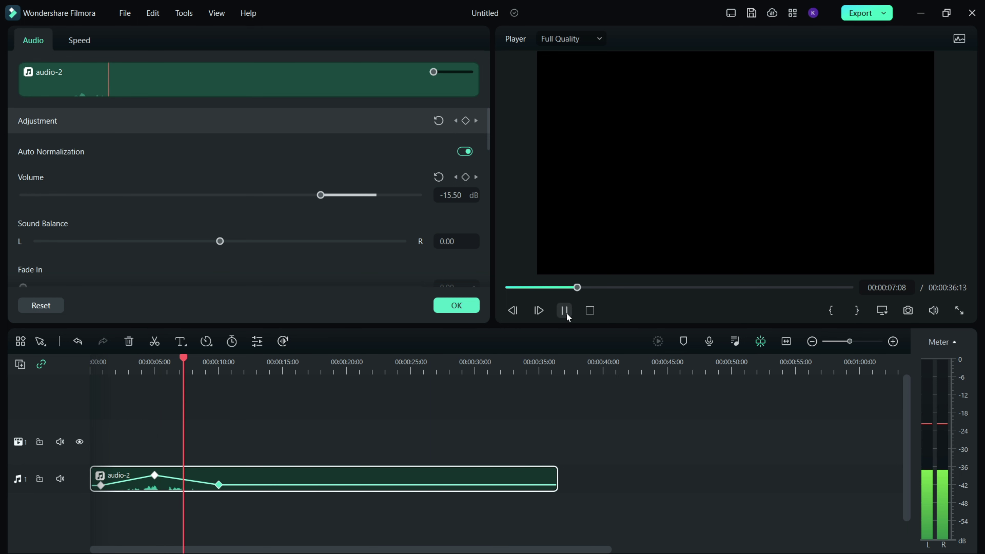
pyautogui.click(566, 313)
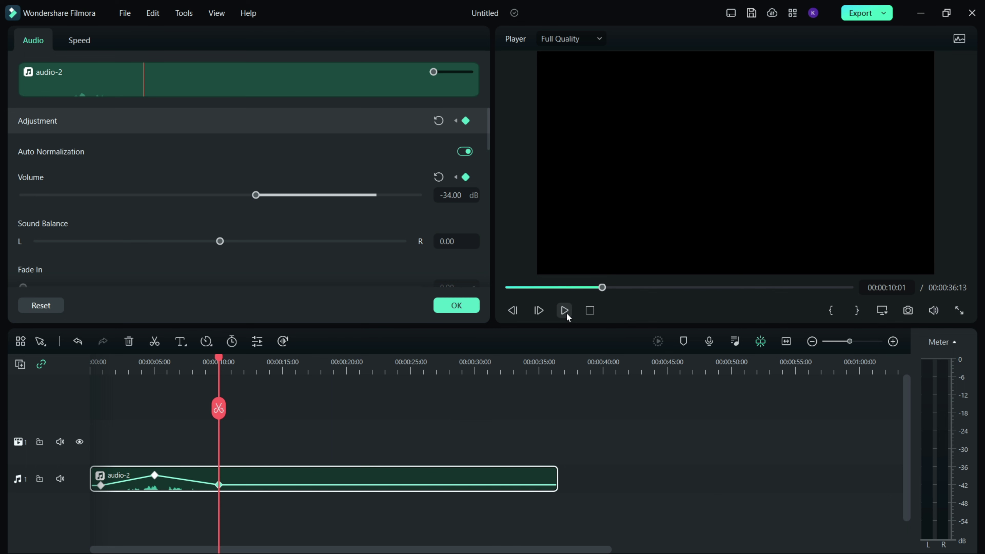
pyautogui.click(51, 306)
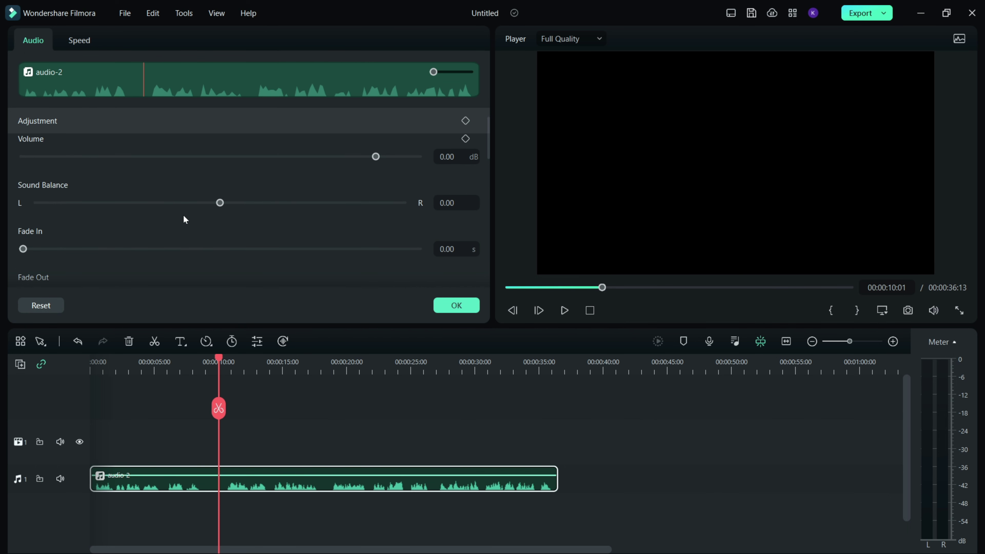
# - Pan audio-2's Sound Balance fully left to -100 and listen to it
pyautogui.click(219, 204)
pyautogui.moveTo(220, 205); pyautogui.dragTo(123, 204)
pyautogui.moveTo(123, 204); pyautogui.dragTo(20, 196)
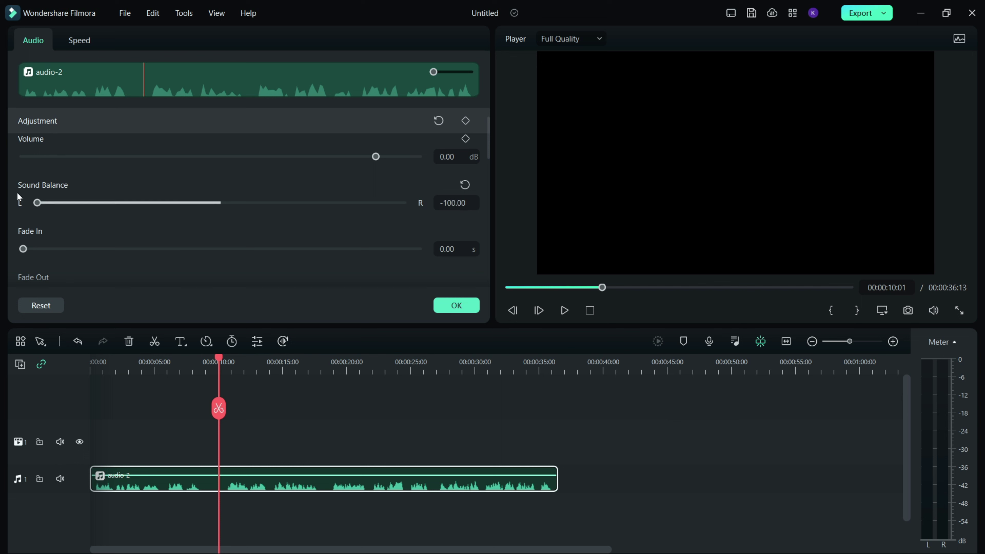
pyautogui.click(564, 310)
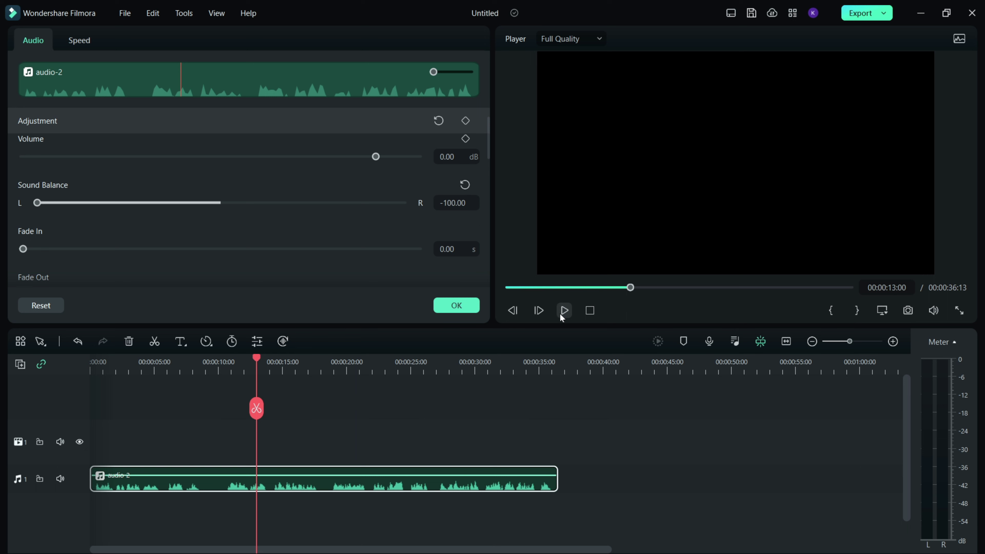
pyautogui.click(563, 312)
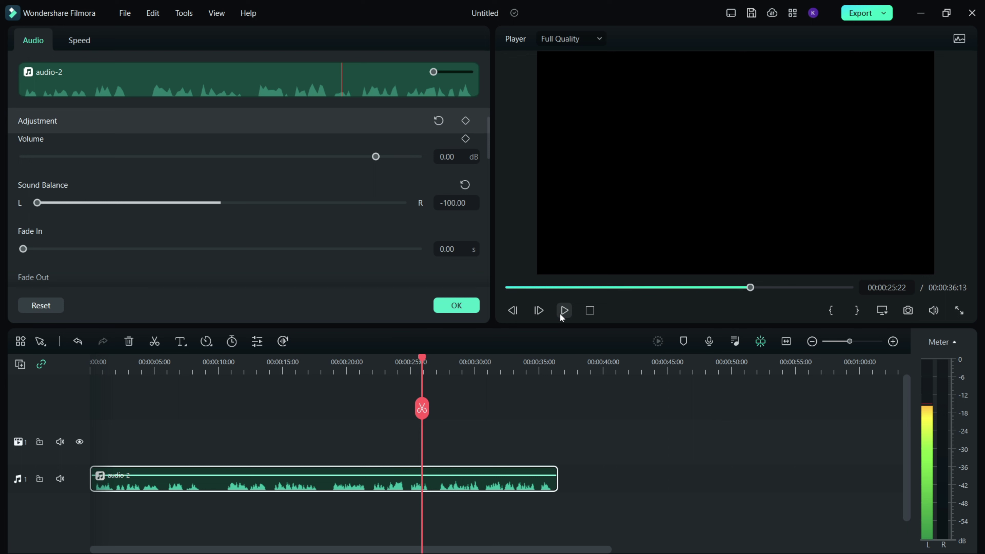
pyautogui.click(562, 315)
# - Pan Sound Balance fully right to 100.00 and play it back from the start
pyautogui.moveTo(183, 203); pyautogui.dragTo(403, 203)
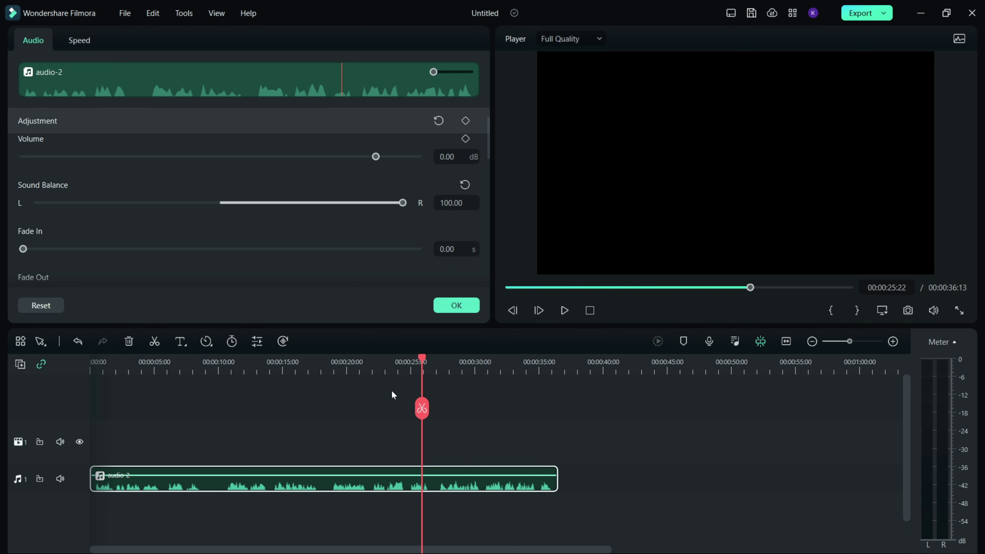
pyautogui.press('Home')
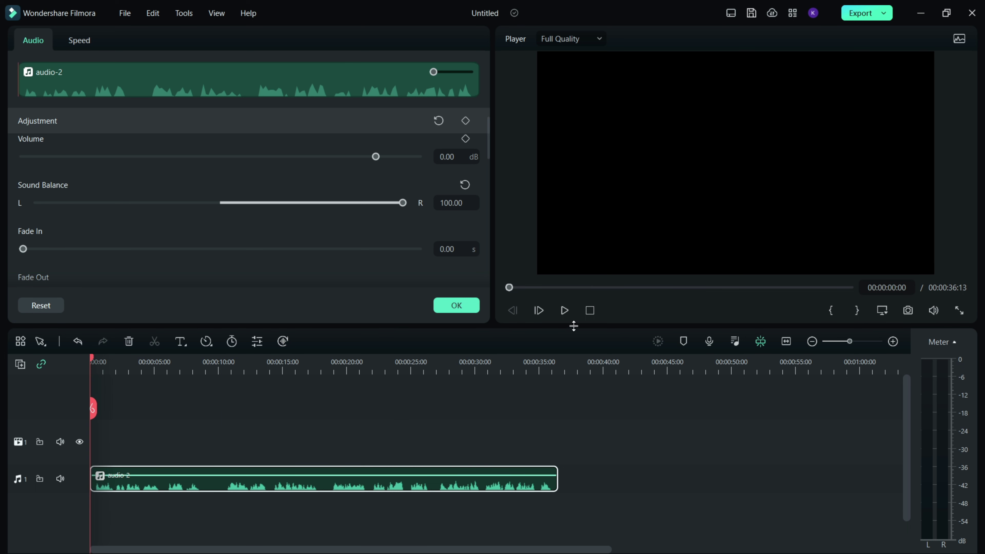
pyautogui.click(565, 311)
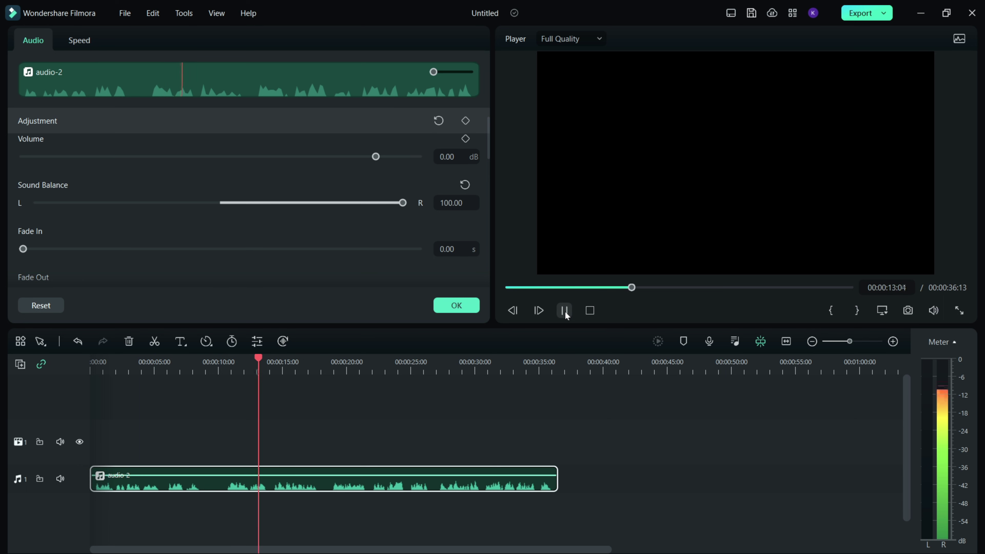
pyautogui.click(565, 311)
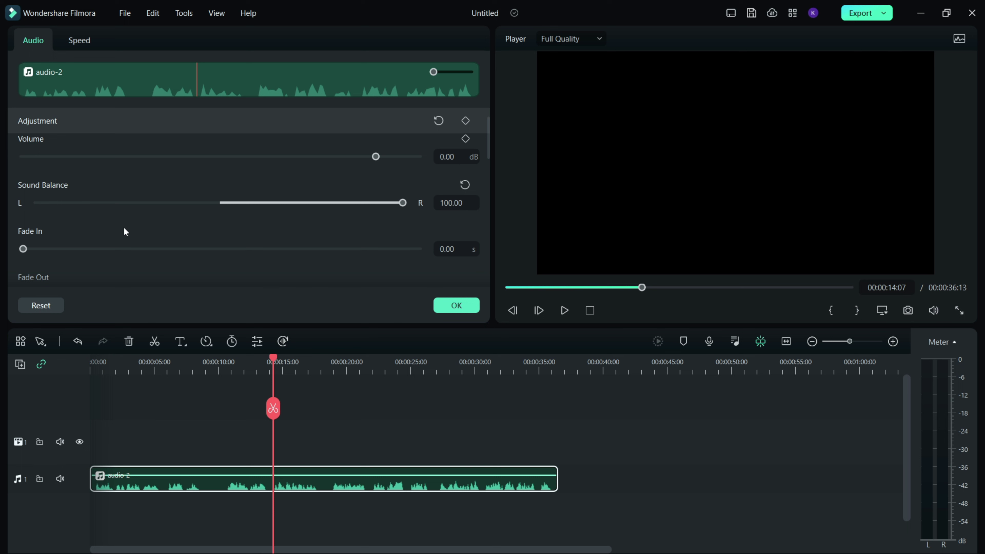
# - Give audio-2 a fade-in of about 7.23 seconds or more and preview it
pyautogui.moveTo(273, 407); pyautogui.dragTo(89, 392)
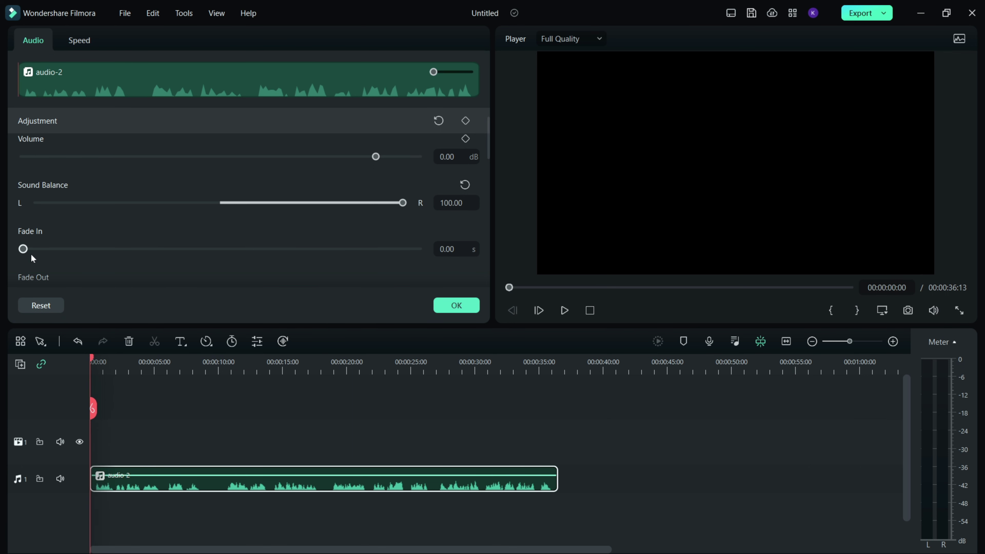
pyautogui.moveTo(23, 249); pyautogui.dragTo(132, 265)
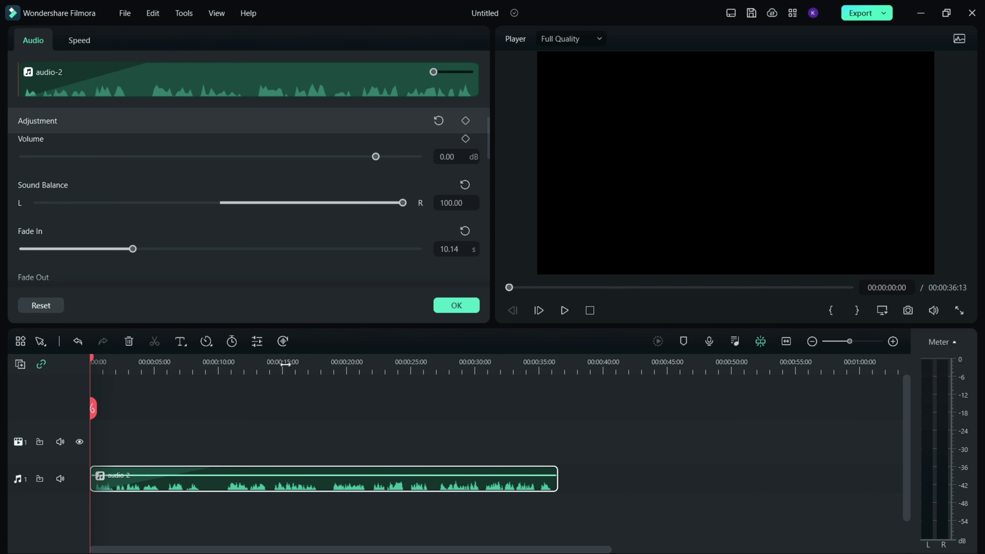
pyautogui.scroll(-1, 285, 384)
pyautogui.scroll(2, 282, 395)
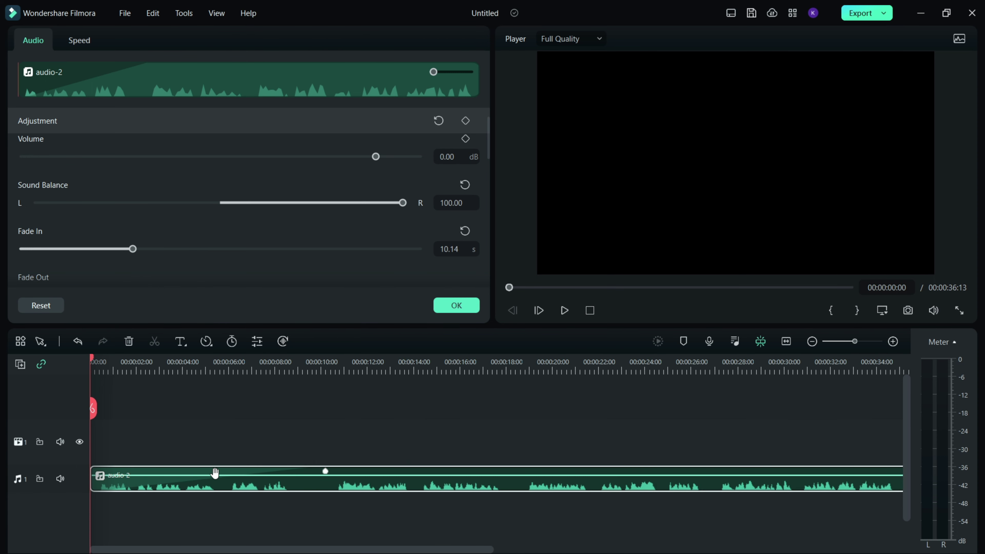
pyautogui.moveTo(135, 265); pyautogui.dragTo(146, 261)
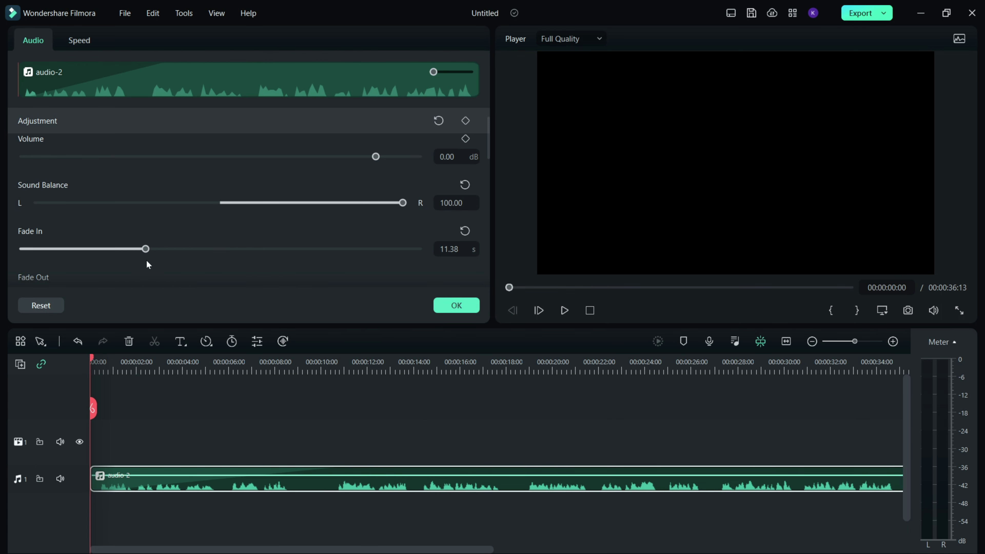
pyautogui.click(564, 311)
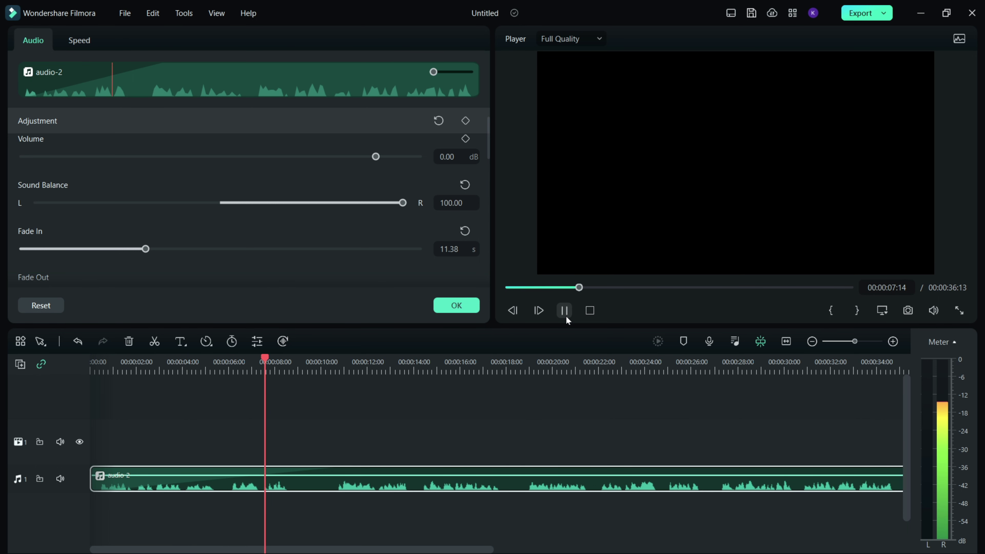
pyautogui.click(565, 315)
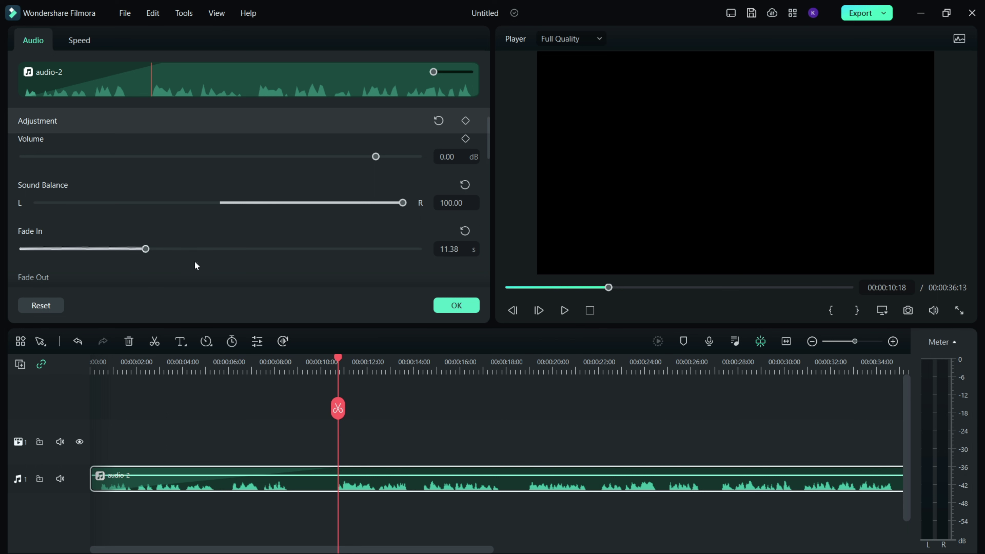
# - Reset the fade-in to 0.00 s and replay the clip from the start
pyautogui.click(465, 231)
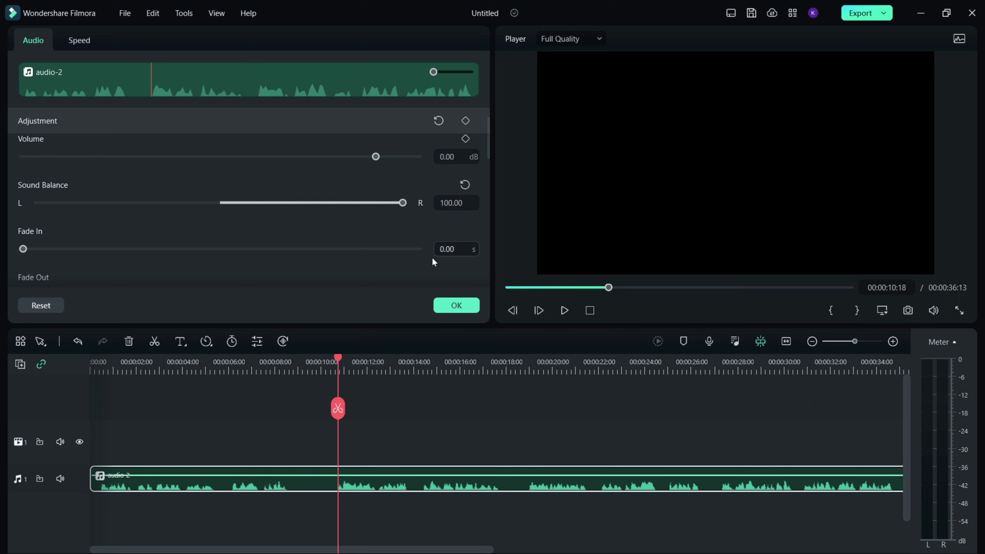
pyautogui.moveTo(338, 357); pyautogui.dragTo(75, 378)
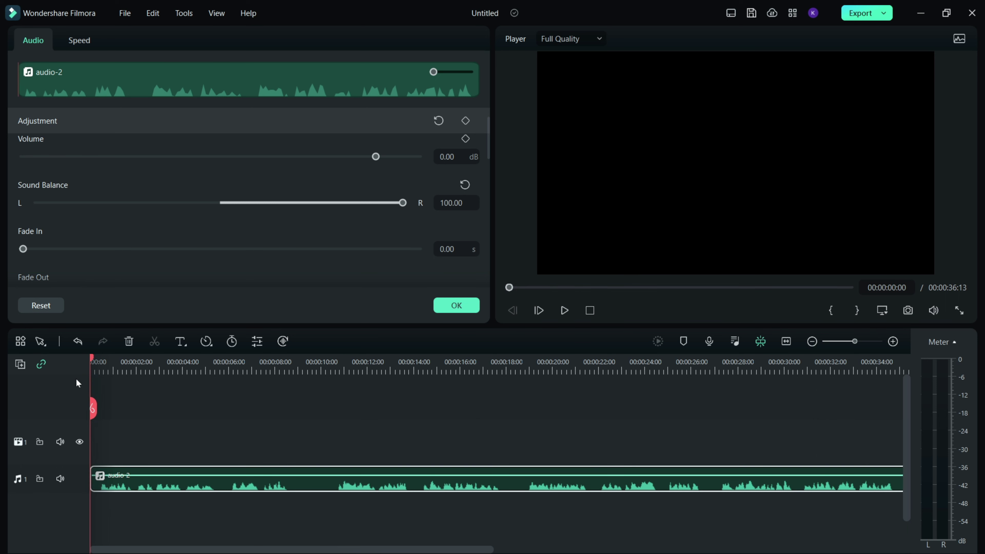
pyautogui.click(564, 317)
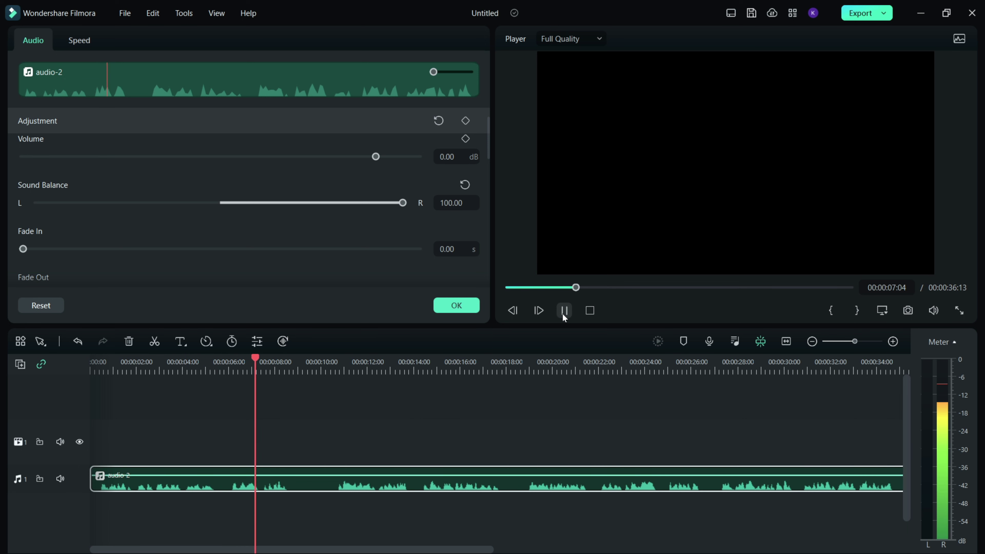
pyautogui.click(563, 315)
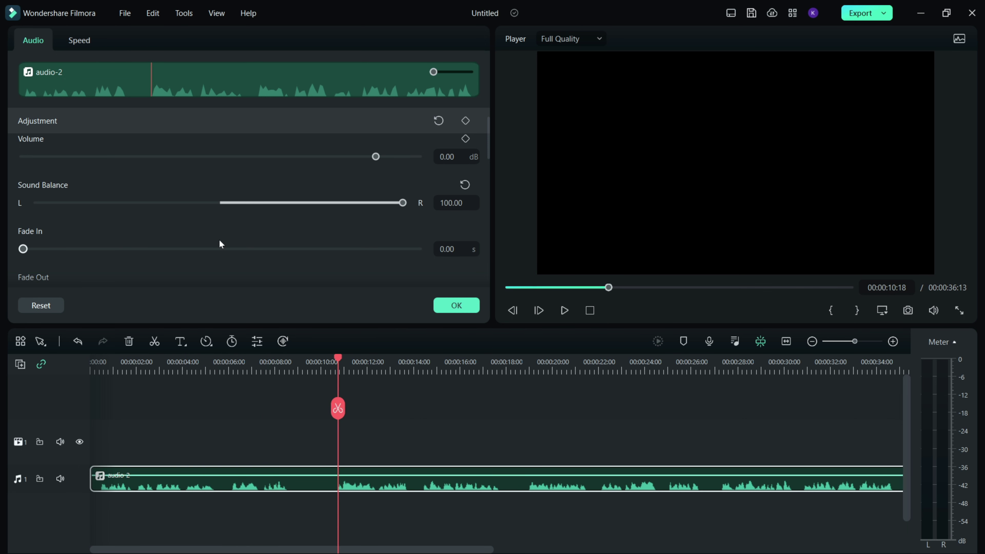
# - Set audio-2's fade-in to 18.38 s and fade-out to 18.14 s, then play both fades
pyautogui.scroll(-1, 220, 244)
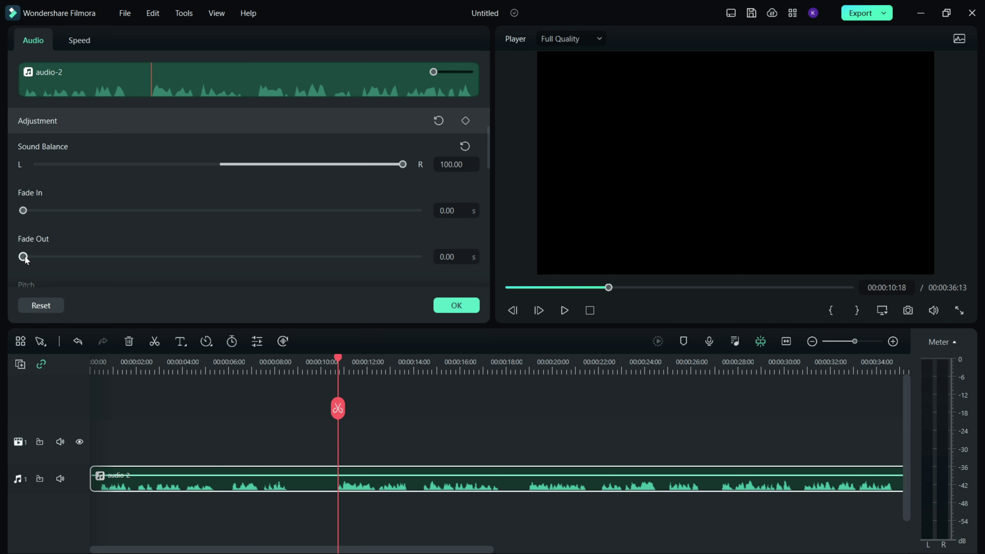
pyautogui.moveTo(24, 256); pyautogui.dragTo(479, 291)
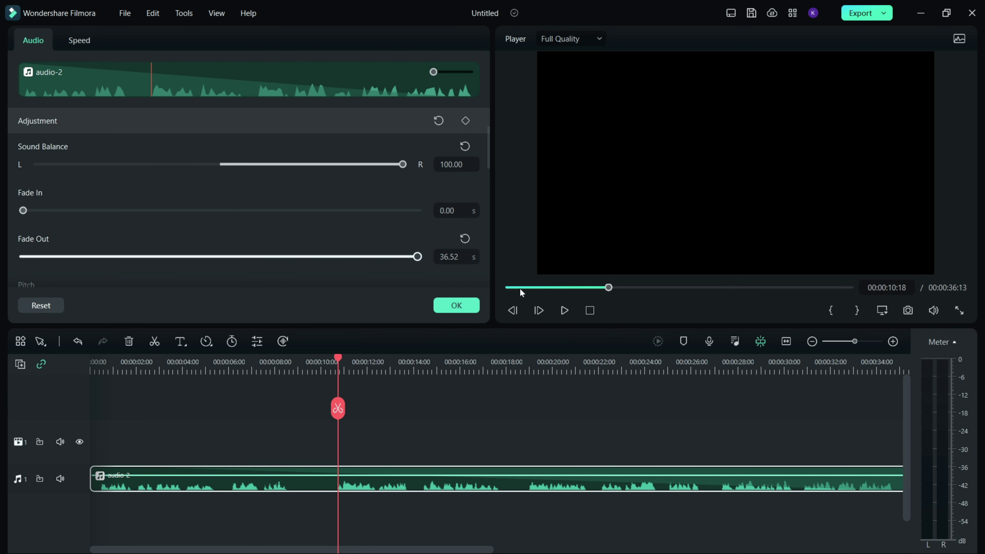
pyautogui.moveTo(522, 293); pyautogui.dragTo(342, 256)
pyautogui.moveTo(23, 211); pyautogui.dragTo(221, 211)
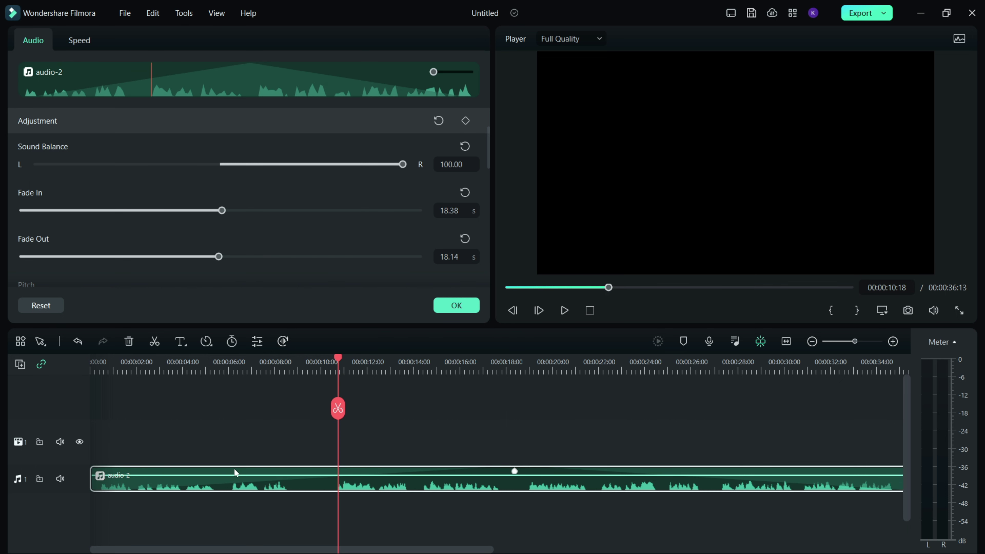
pyautogui.moveTo(337, 360); pyautogui.dragTo(57, 432)
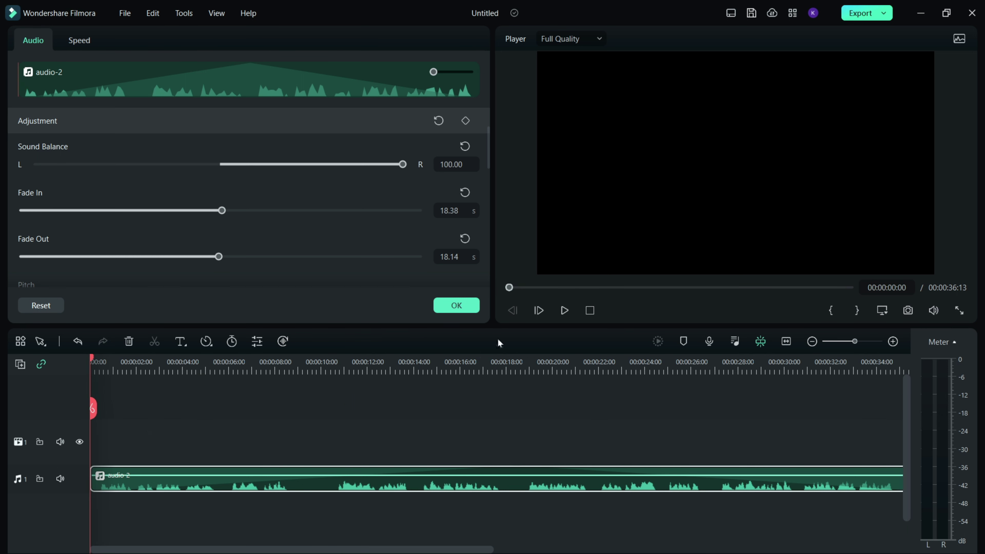
pyautogui.click(564, 311)
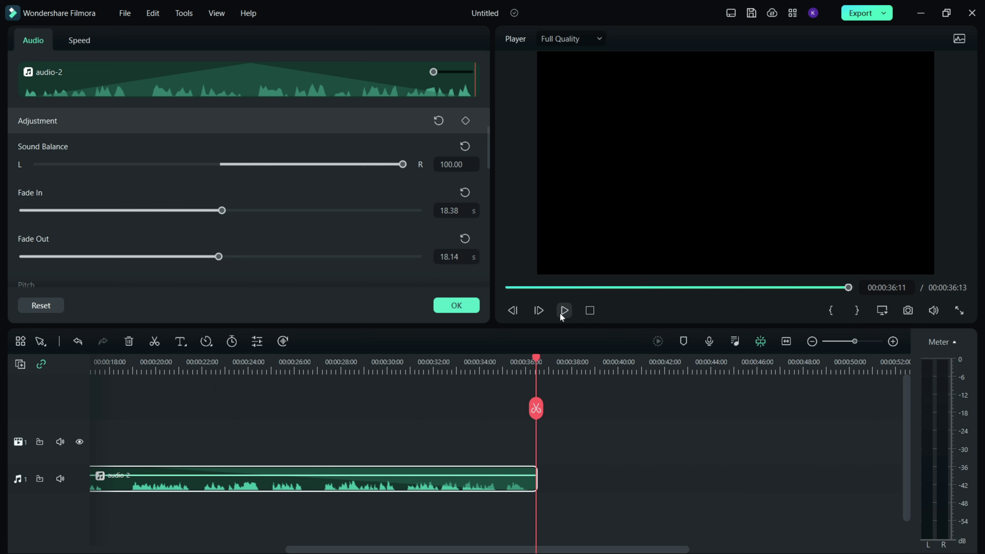
pyautogui.click(509, 287)
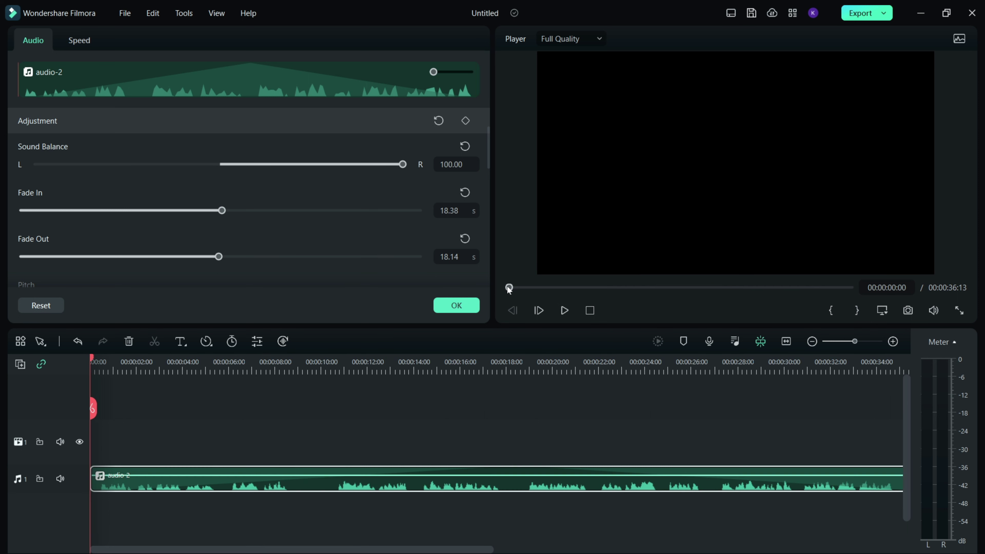
# - Undo both fades with Ctrl+Z, drop the pitch to -12, and listen
pyautogui.scroll(-1, 289, 245)
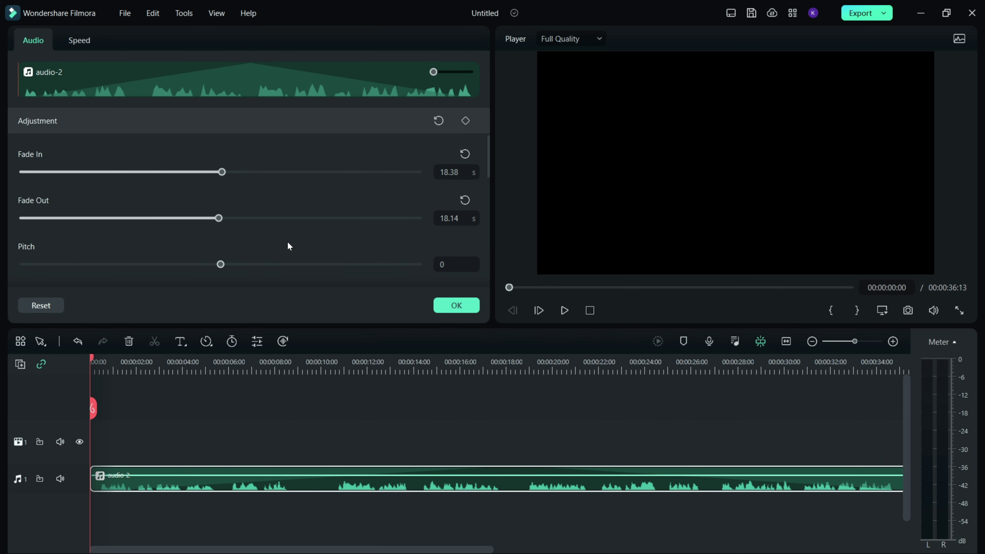
pyautogui.hotkey('ctrl', 'z')
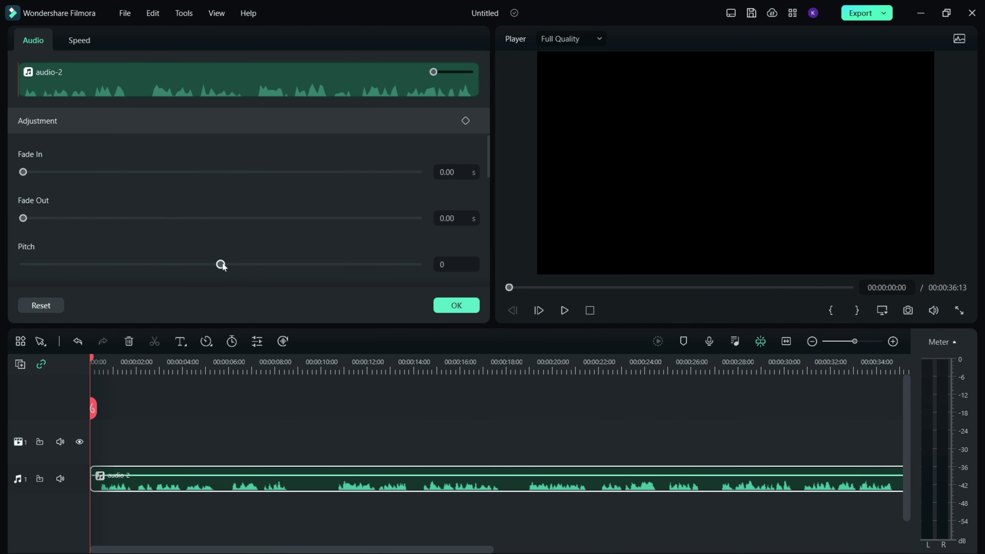
pyautogui.moveTo(221, 265); pyautogui.dragTo(208, 268)
pyautogui.moveTo(195, 269); pyautogui.dragTo(132, 275)
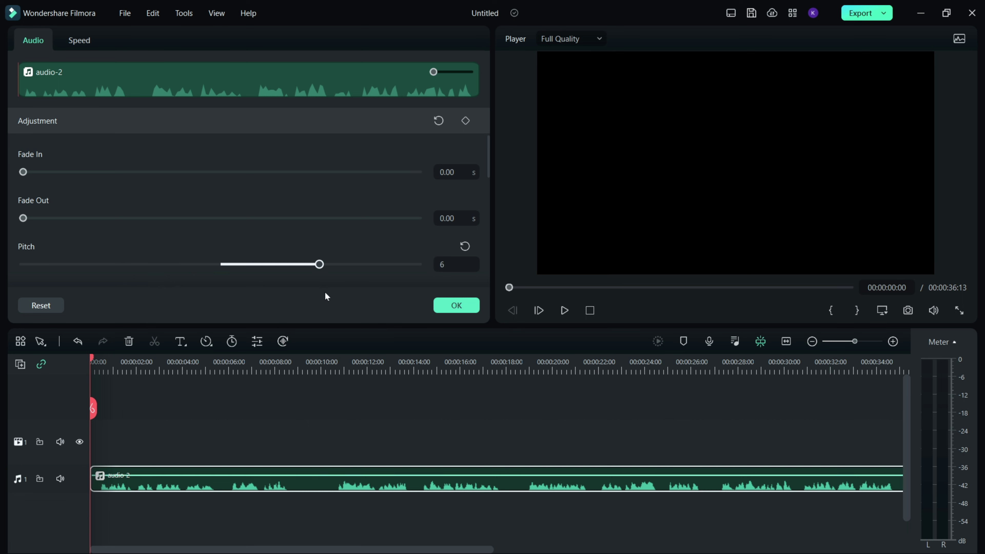
pyautogui.moveTo(324, 291); pyautogui.dragTo(28, 303)
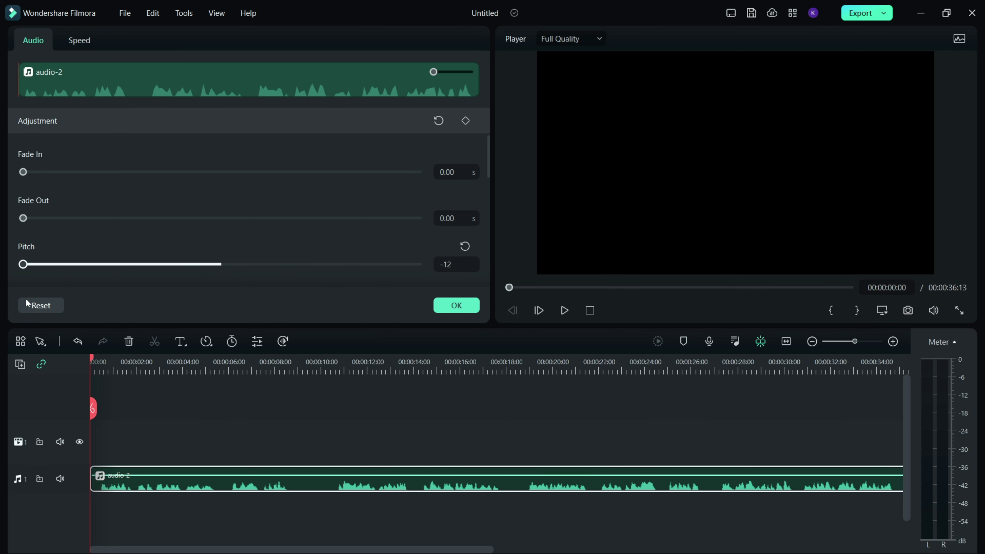
pyautogui.click(565, 310)
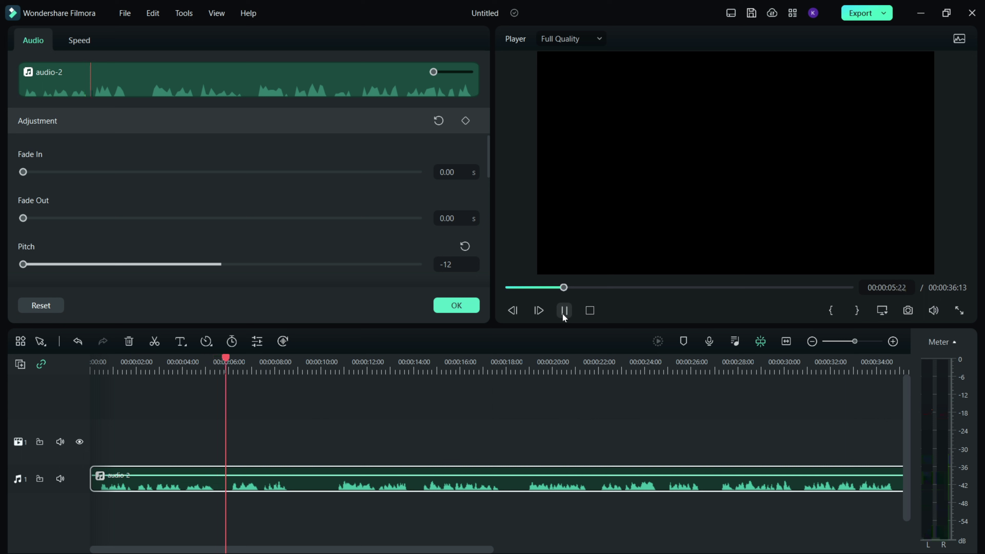
pyautogui.click(563, 311)
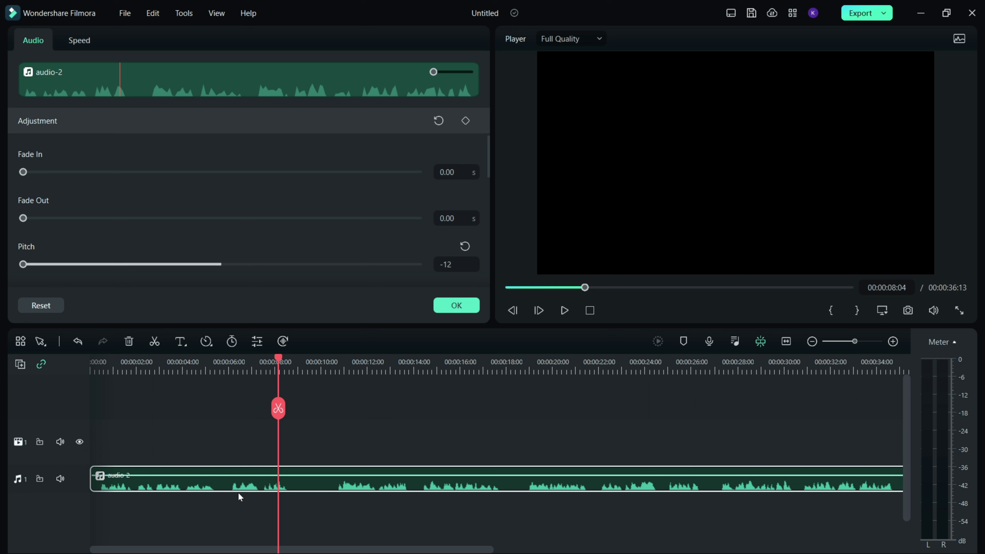
# - Push audio-2's pitch to the maximum 12 and play it to hear the result
pyautogui.moveTo(23, 264); pyautogui.dragTo(423, 268)
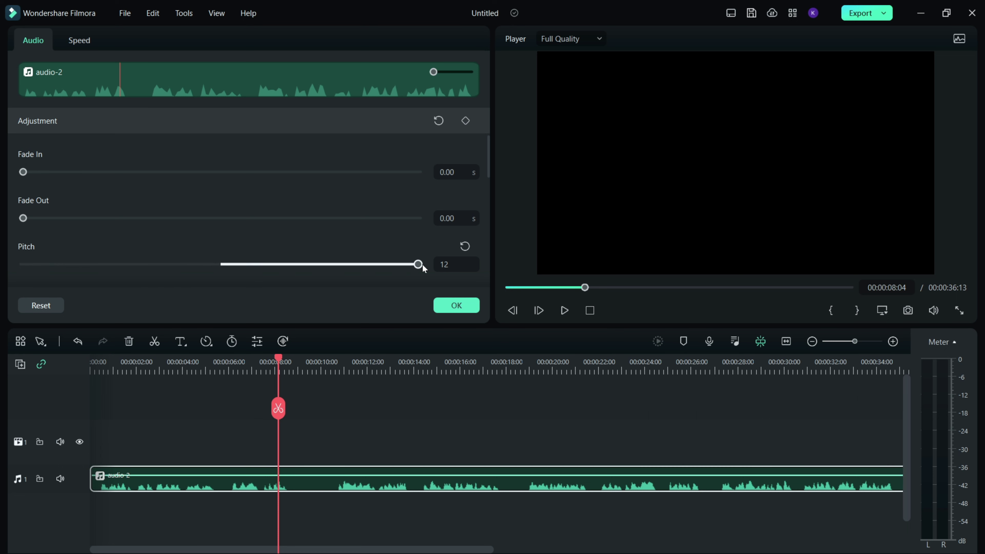
pyautogui.click(564, 311)
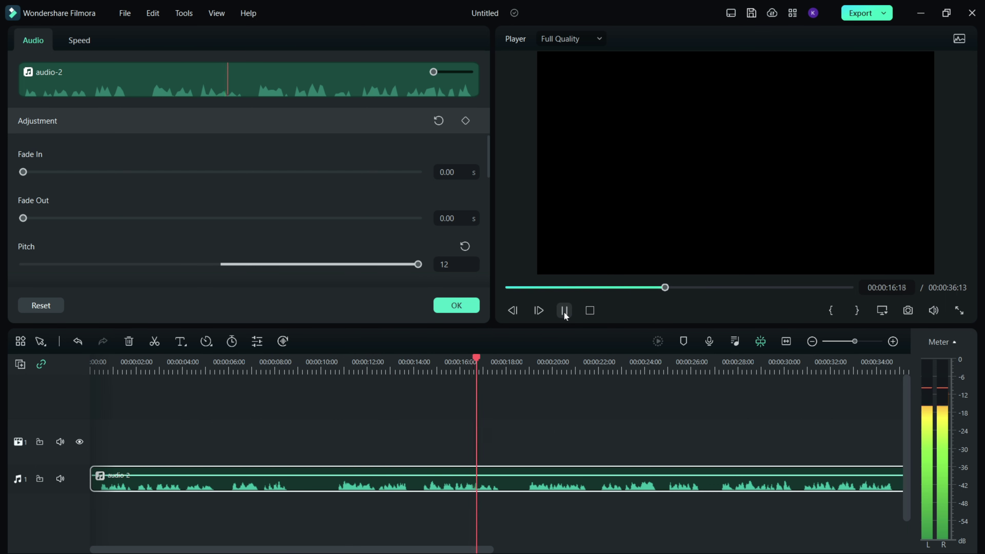
pyautogui.click(564, 310)
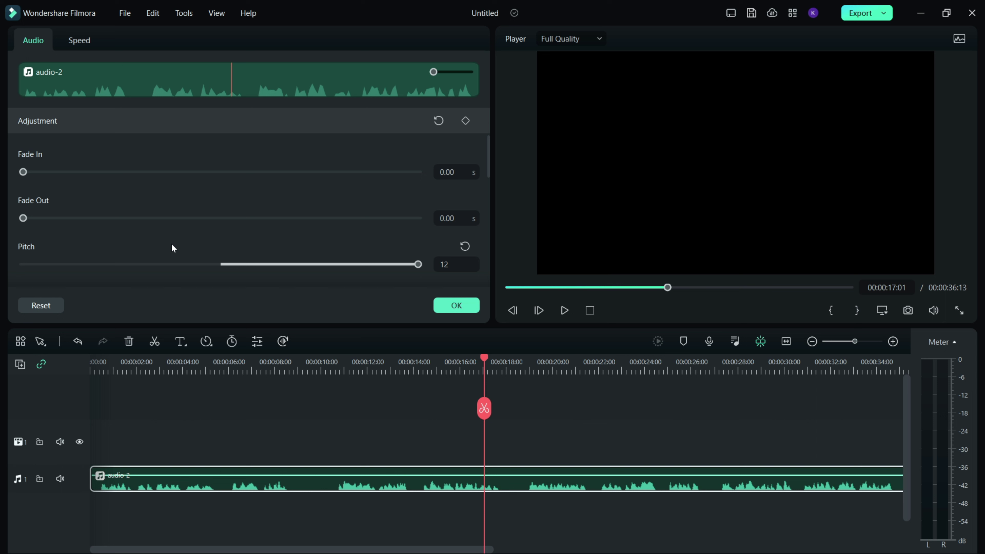
# - Add 'Feel the summer' on audio track 2, then reopen audio-2's audio settings
pyautogui.scroll(-3, 171, 244)
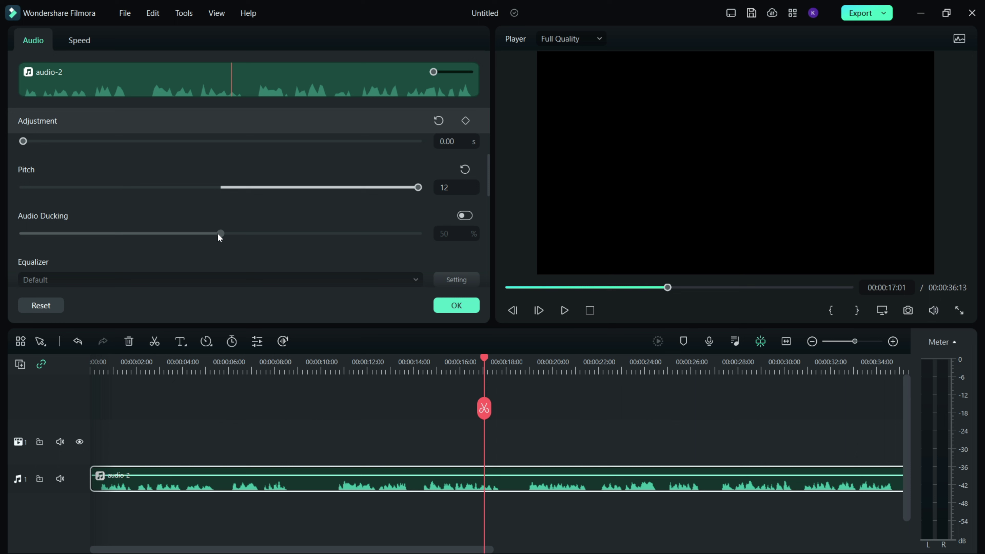
pyautogui.click(206, 427)
pyautogui.click(153, 53)
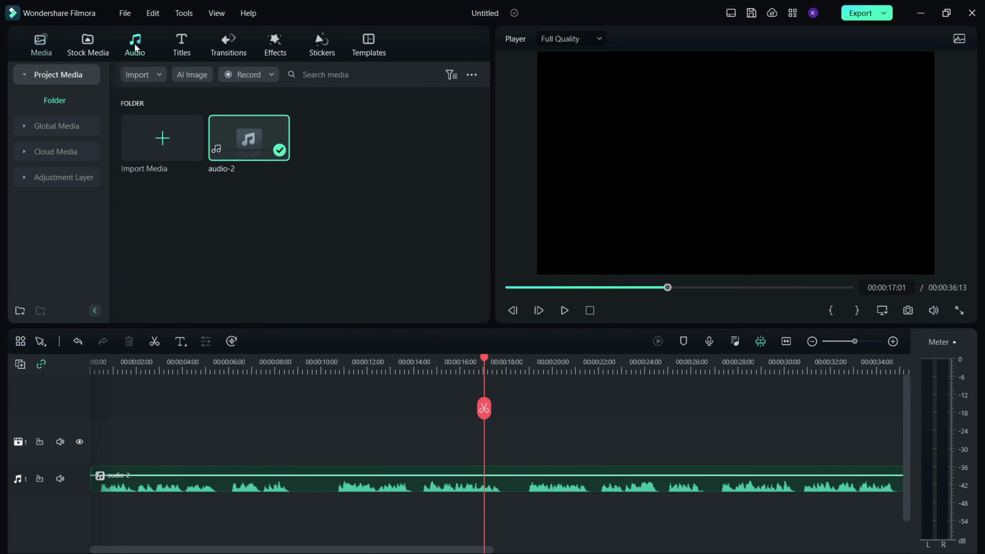
pyautogui.moveTo(145, 163)
pyautogui.mouseDown()
pyautogui.moveTo(139, 523)
pyautogui.moveTo(105, 519)
pyautogui.mouseUp()
pyautogui.click(274, 418)
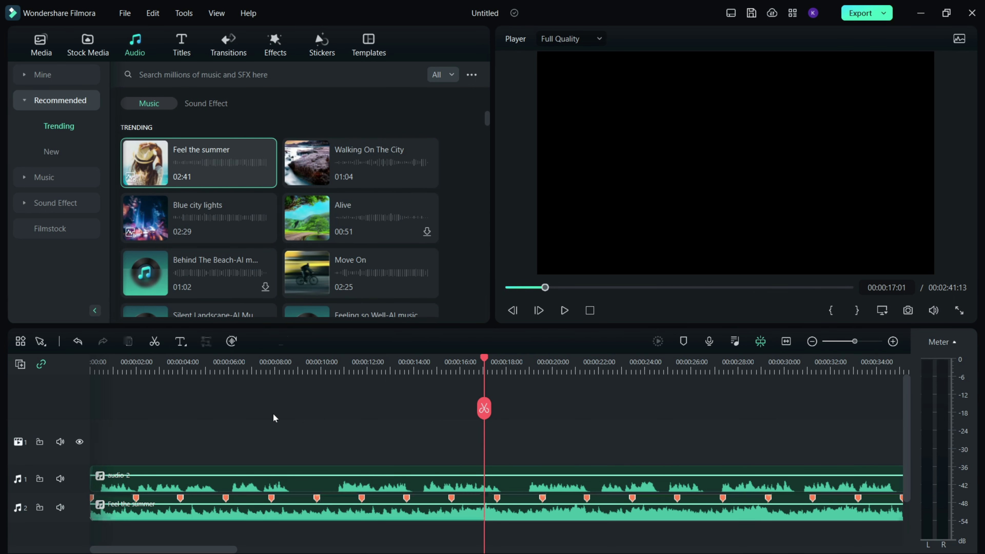
pyautogui.doubleClick(230, 483)
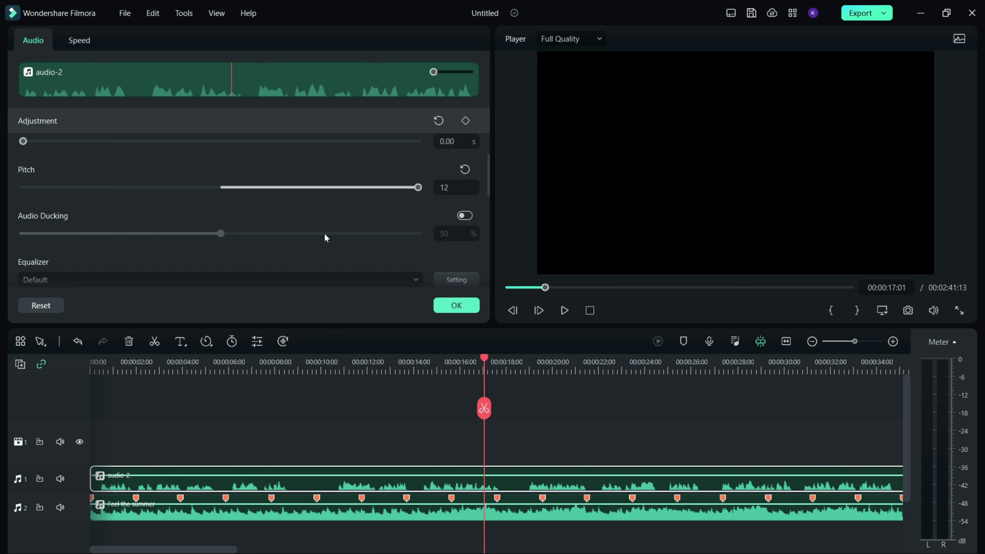
# - Turn on Audio Ducking for audio-2 and adjust the ducking slider to 77%
pyautogui.click(465, 216)
pyautogui.moveTo(221, 234); pyautogui.dragTo(364, 255)
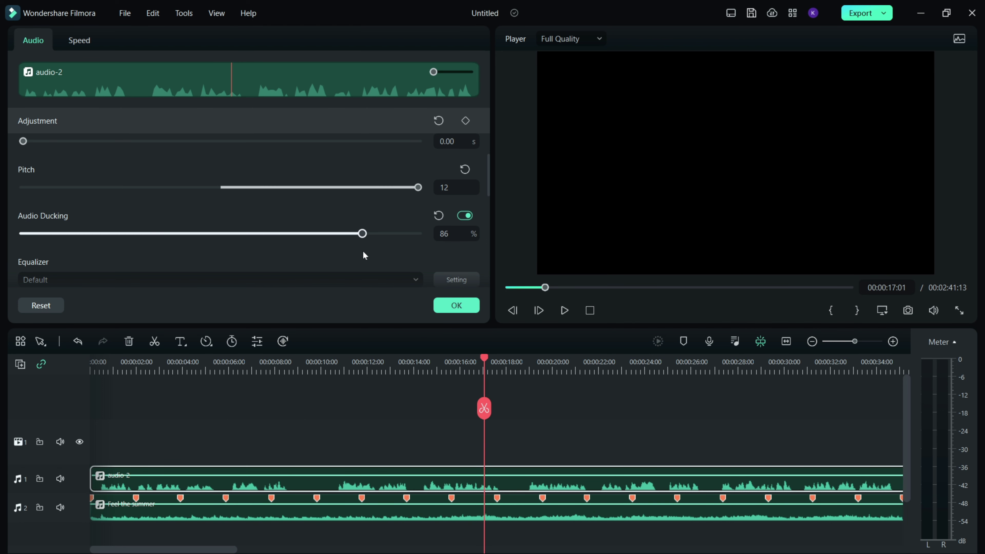
pyautogui.hotkey('ctrl', '-')
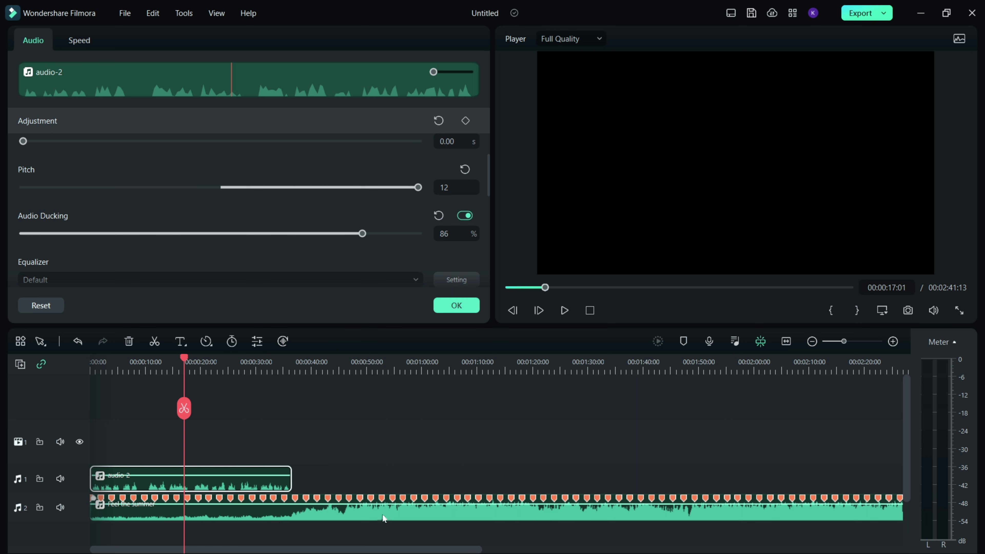
pyautogui.click(298, 234)
pyautogui.moveTo(291, 234); pyautogui.dragTo(38, 237)
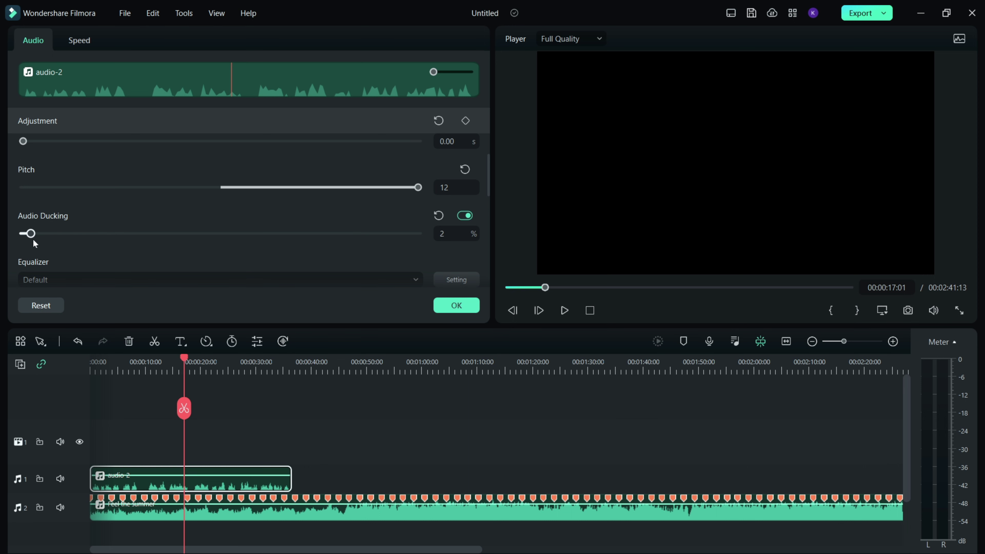
pyautogui.moveTo(33, 242); pyautogui.dragTo(288, 259)
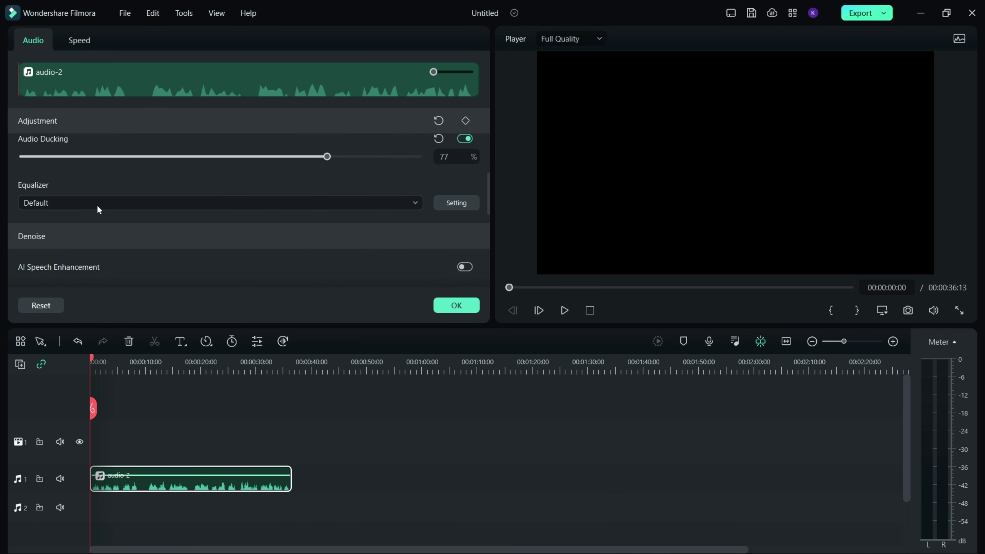
# - Browse the equalizer presets and play audio-2 to hear its default sound
pyautogui.click(120, 204)
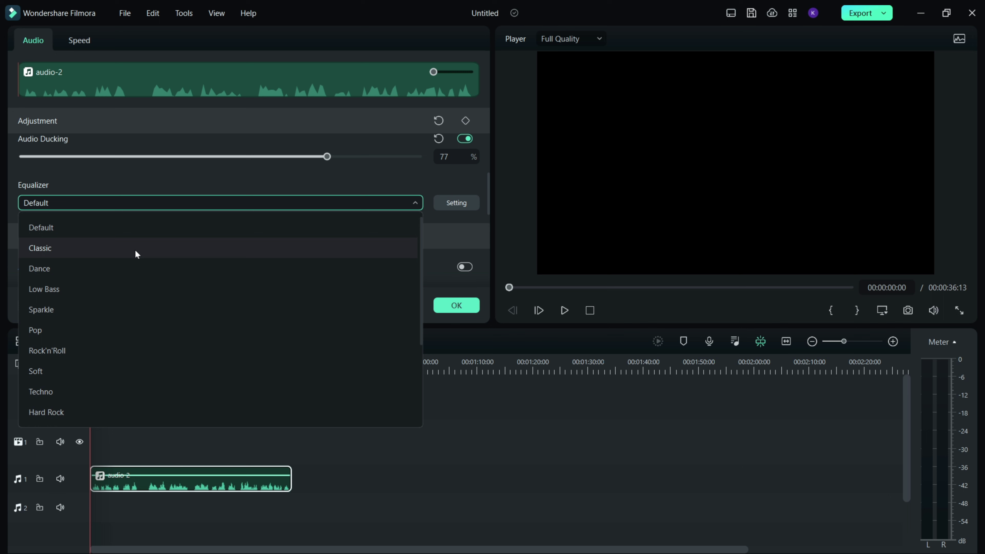
pyautogui.click(330, 171)
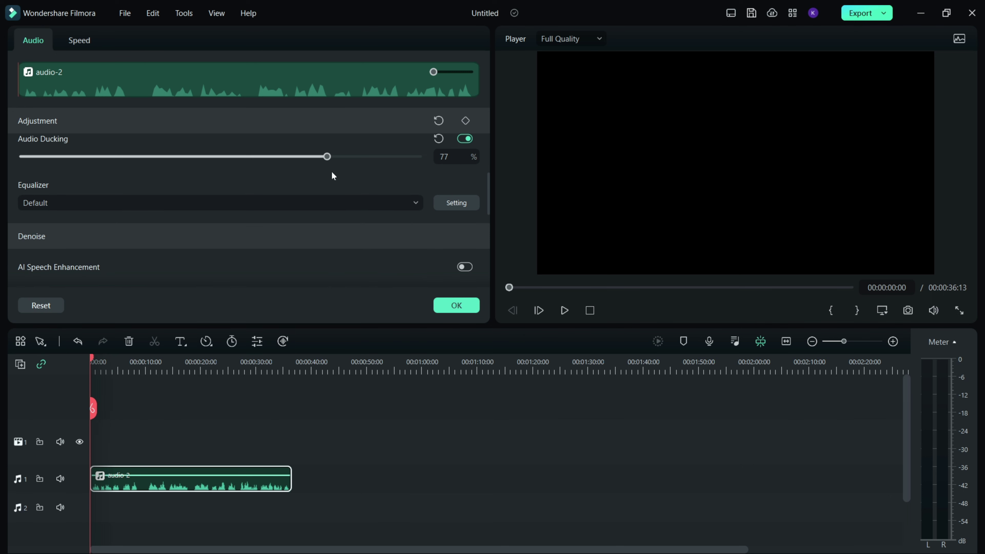
pyautogui.click(562, 315)
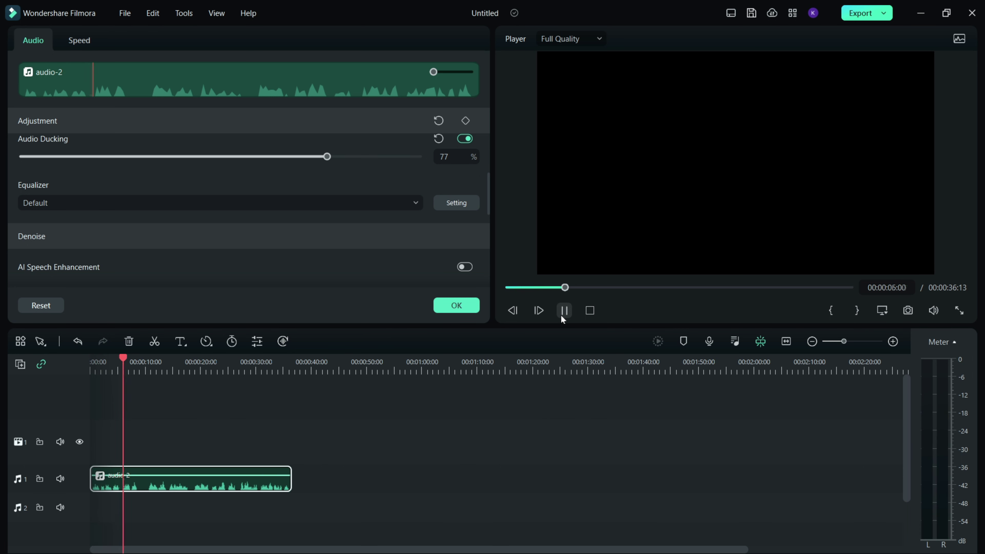
pyautogui.click(561, 316)
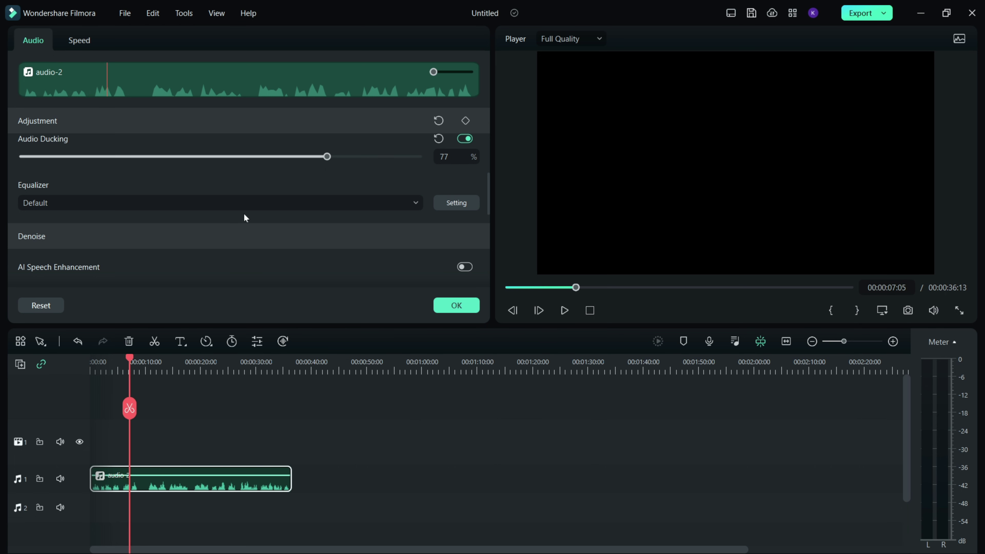
# - Apply the Low Bass equalizer preset to audio-2 and preview it
pyautogui.click(244, 205)
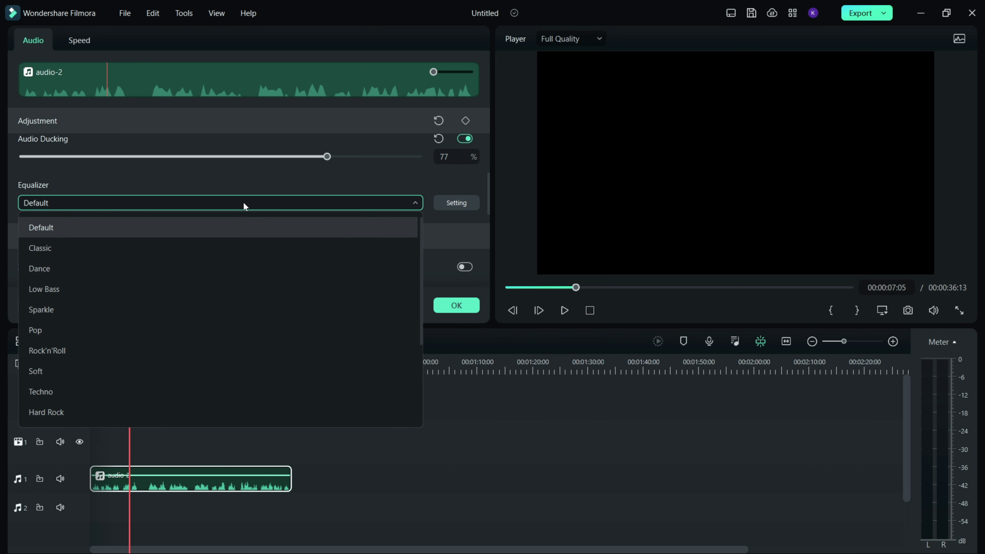
pyautogui.click(208, 287)
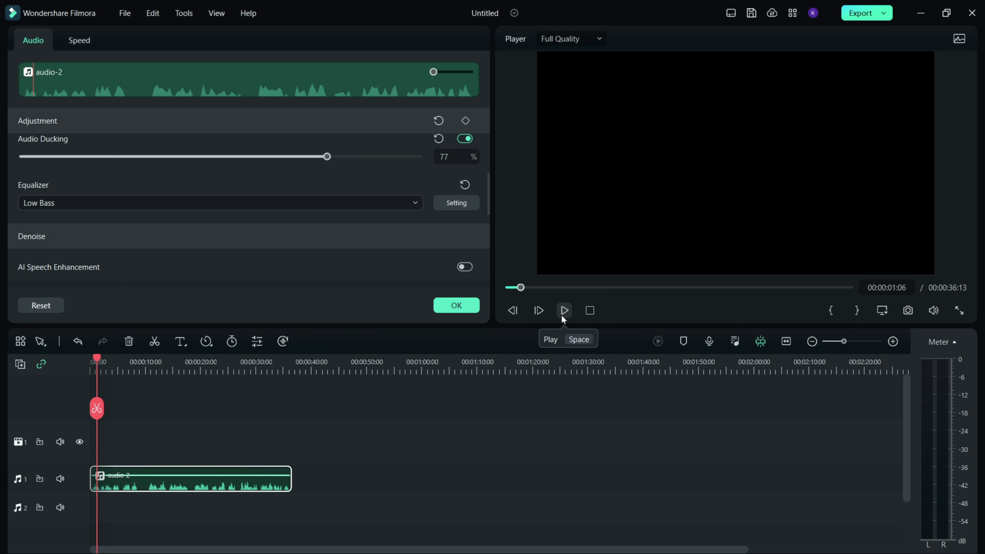
pyautogui.click(563, 317)
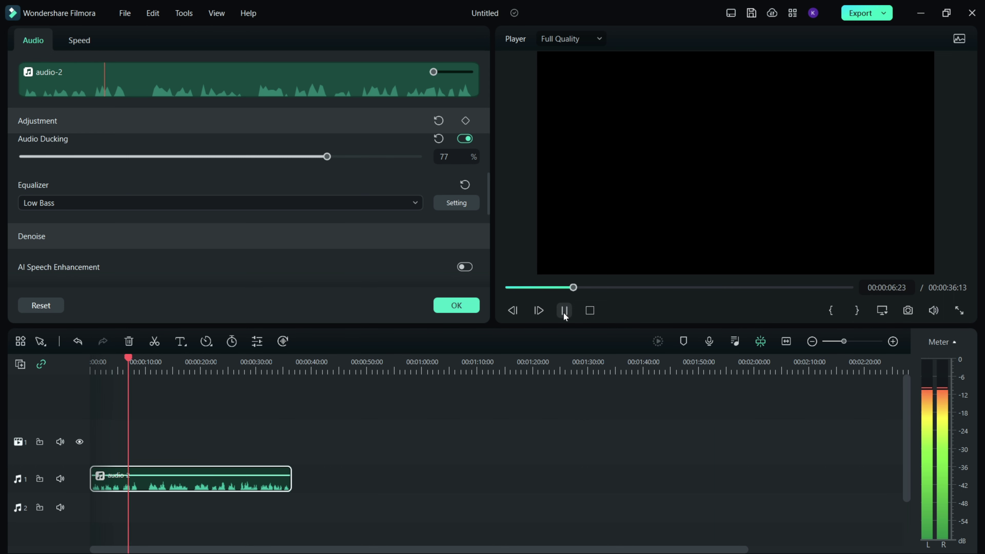
pyautogui.click(564, 311)
pyautogui.click(218, 203)
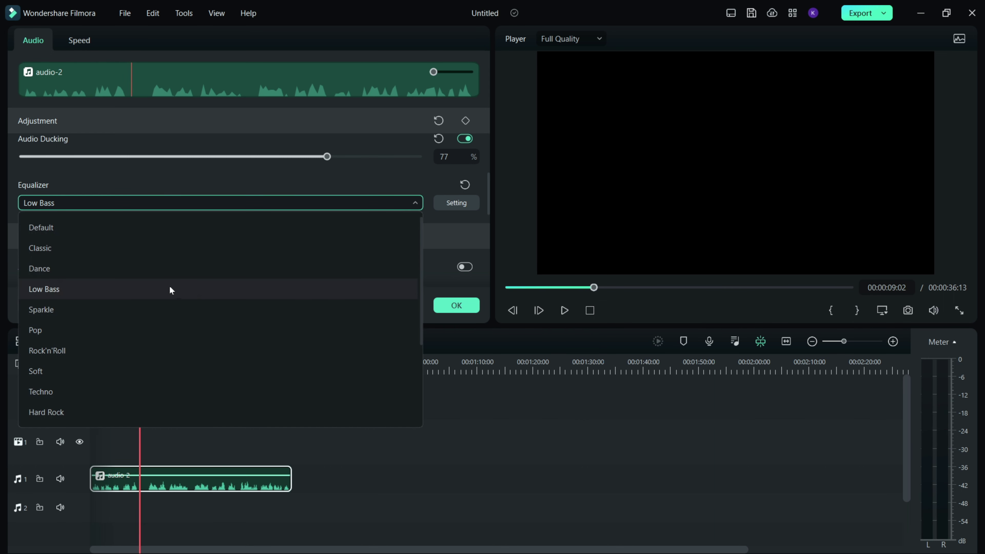
pyautogui.scroll(-1, 135, 363)
pyautogui.scroll(-1, 136, 370)
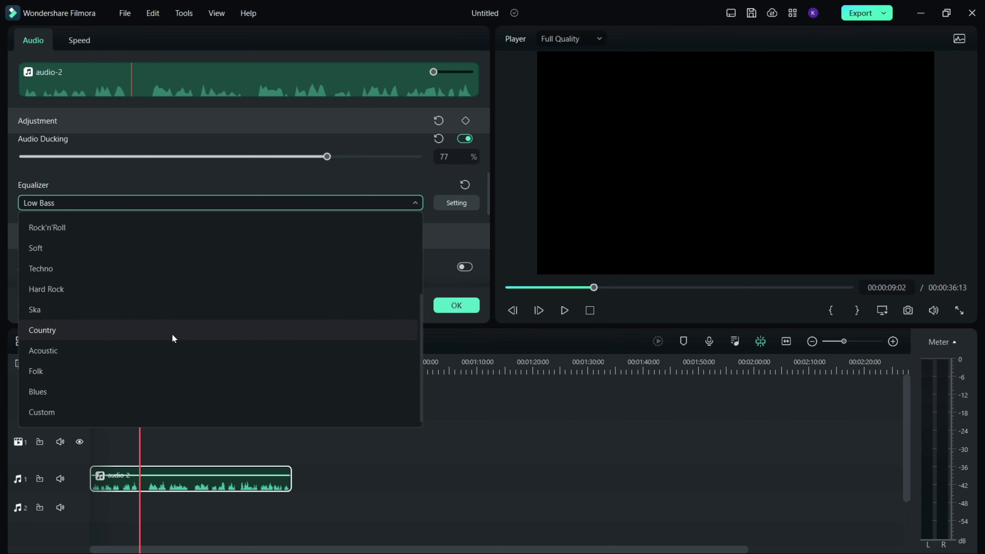
pyautogui.click(456, 203)
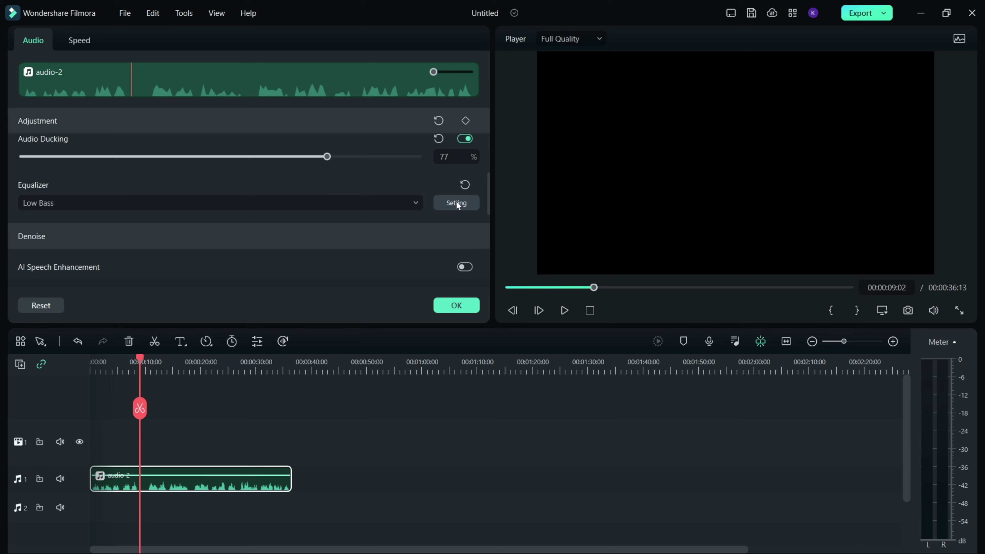
# - Apply a custom equalizer cutting the 31, 63, 250, 500 Hz and 1k bands below −10
pyautogui.click(457, 204)
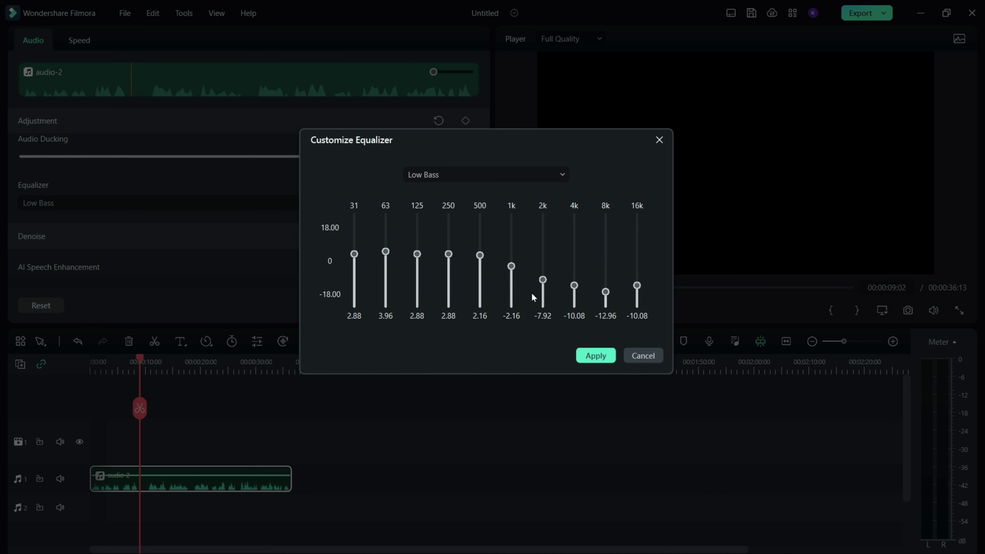
pyautogui.moveTo(355, 256); pyautogui.dragTo(354, 287)
pyautogui.moveTo(385, 252); pyautogui.dragTo(385, 268)
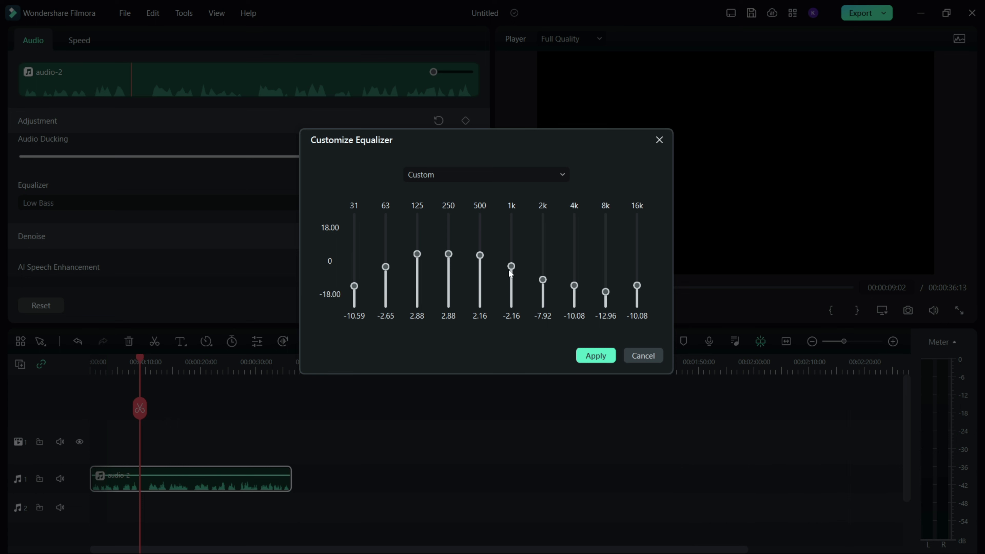
pyautogui.moveTo(511, 267); pyautogui.dragTo(512, 291)
pyautogui.moveTo(481, 255); pyautogui.dragTo(480, 286)
pyautogui.moveTo(448, 254); pyautogui.dragTo(448, 289)
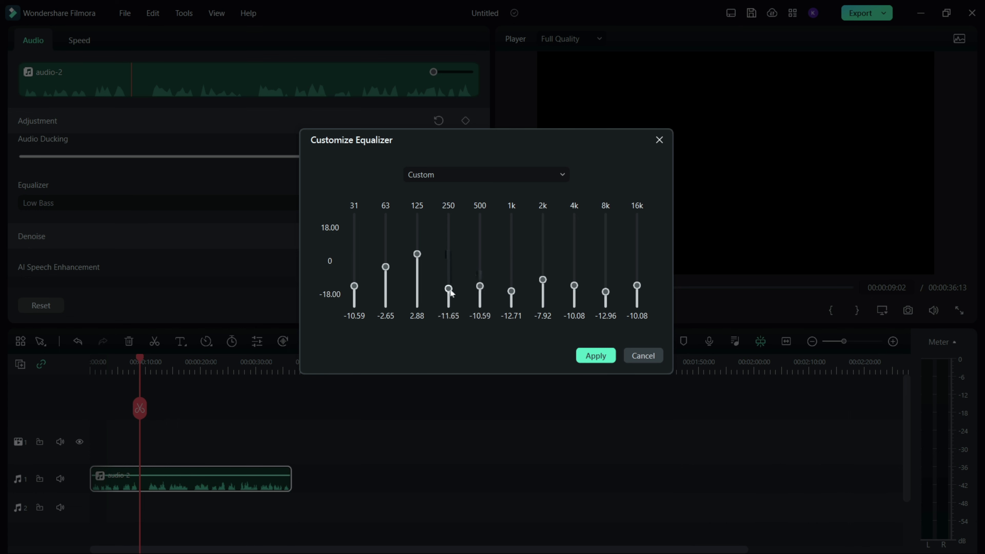
pyautogui.moveTo(574, 290); pyautogui.dragTo(574, 286)
pyautogui.click(595, 356)
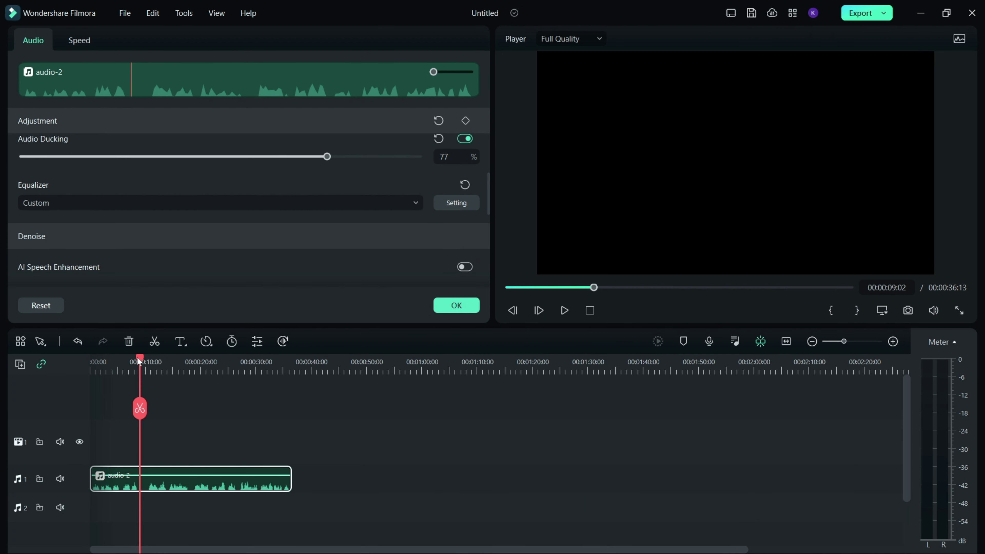
pyautogui.moveTo(137, 358); pyautogui.dragTo(6, 375)
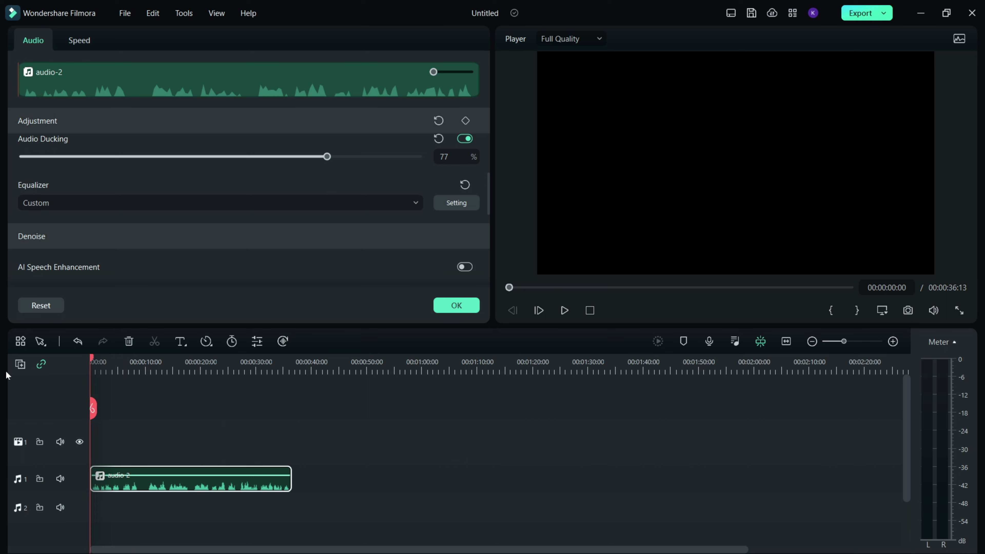
# - Play the custom-equalized audio-2 clip, then expand the Denoise options in the Audio panel
pyautogui.click(564, 310)
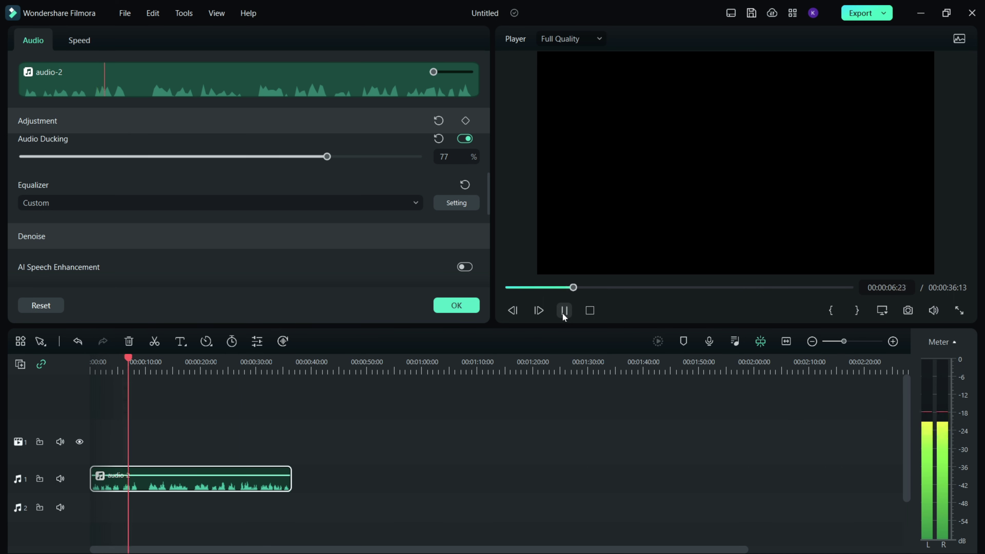
pyautogui.click(564, 310)
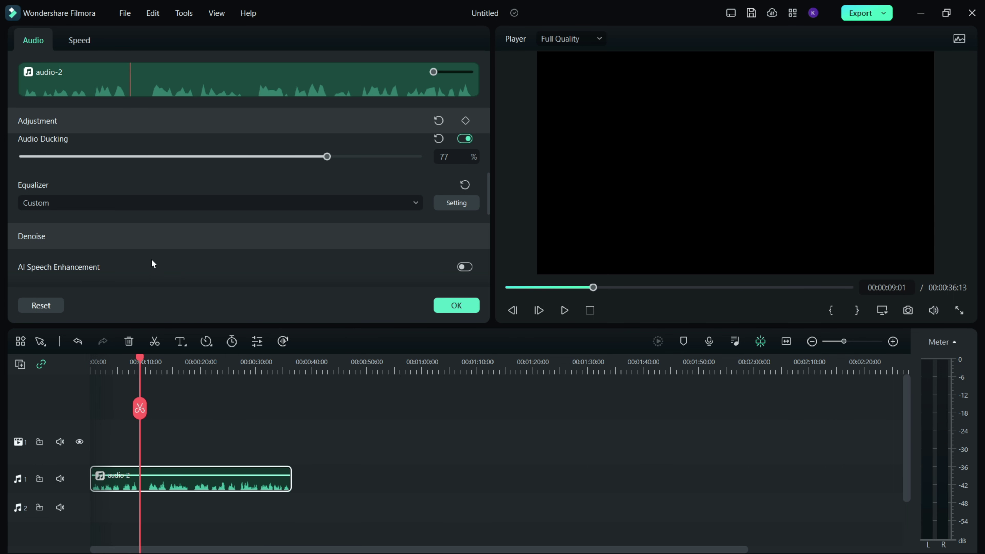
pyautogui.click(162, 240)
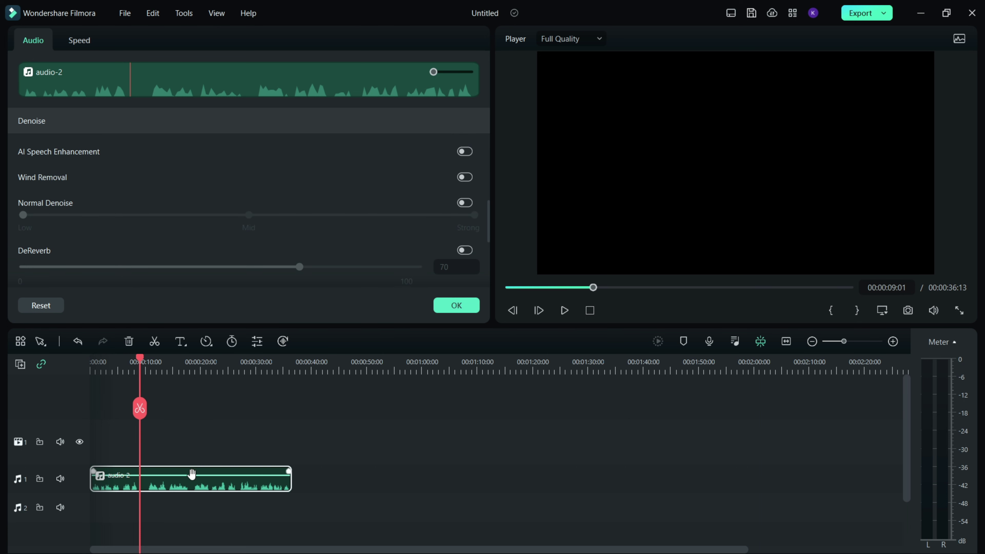
pyautogui.scroll(1, 298, 202)
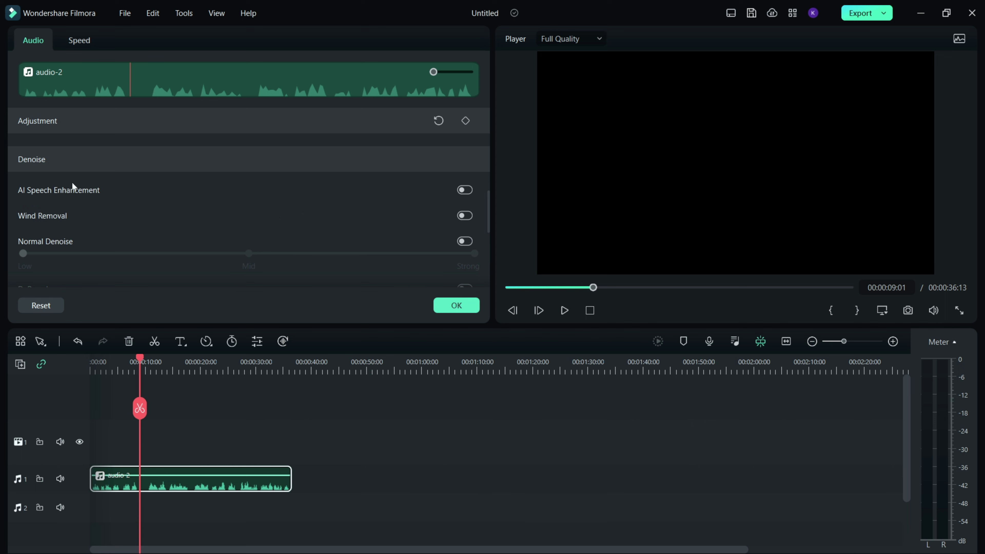
pyautogui.scroll(3, 261, 237)
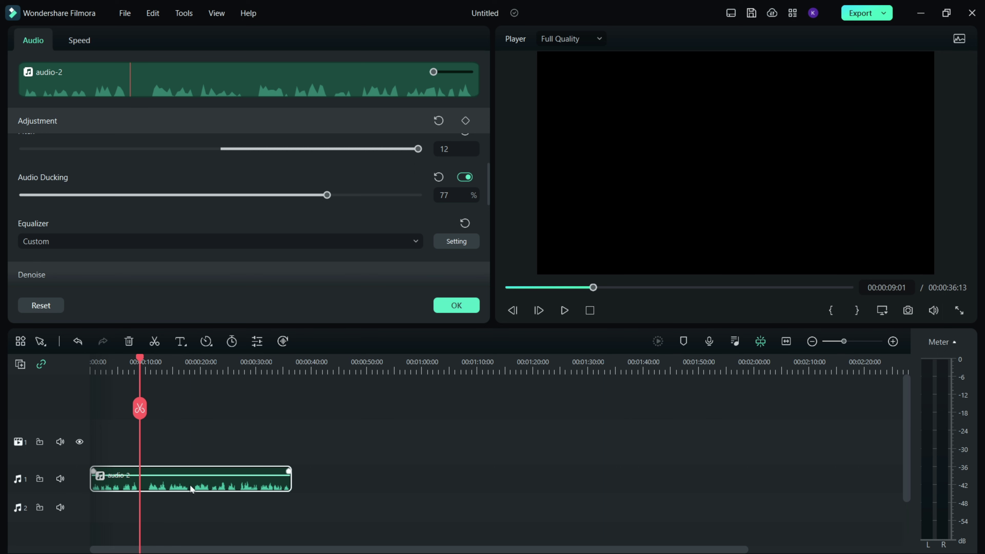
pyautogui.click(205, 274)
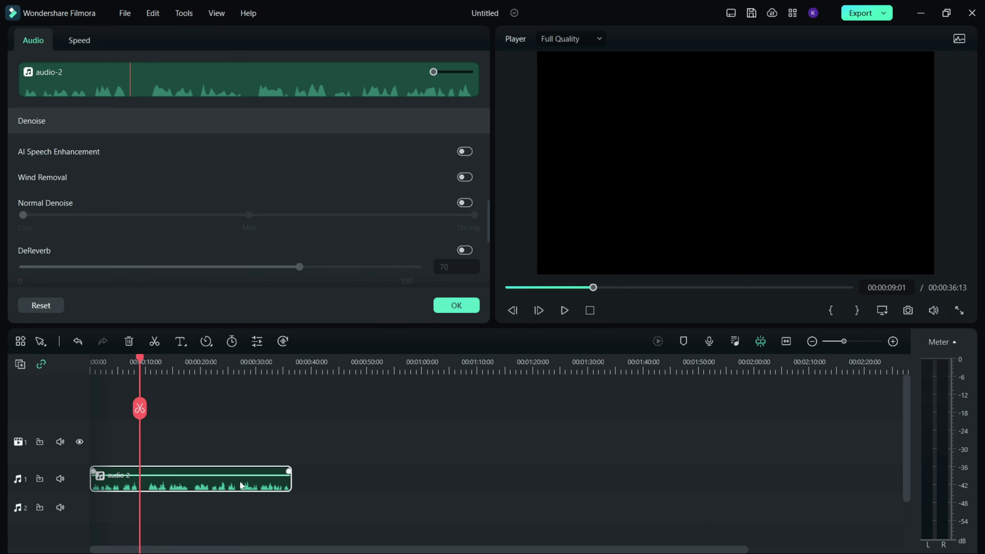
# - Run Tools > Audio > Silence Detection on audio-2 at the 25% threshold
pyautogui.click(187, 16)
pyautogui.moveTo(183, 90)
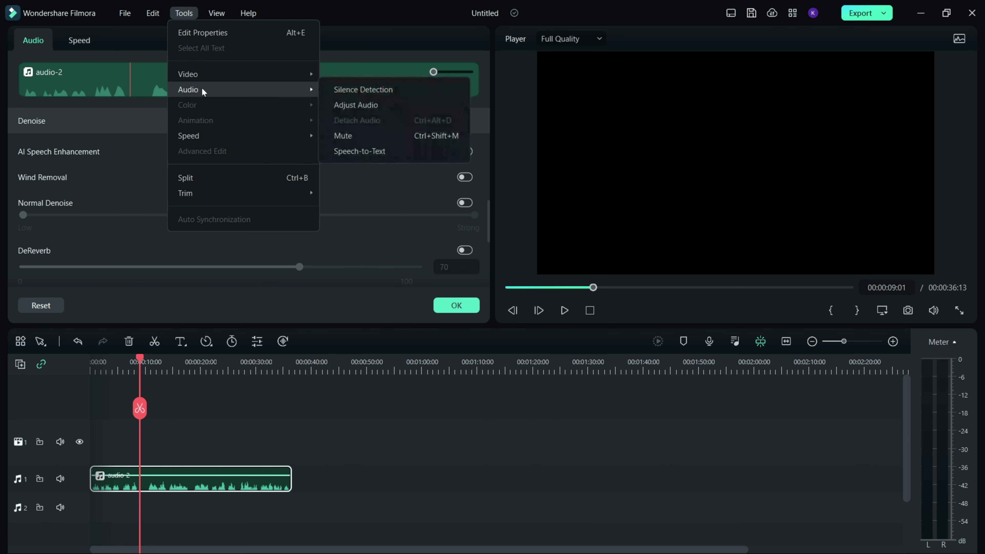
pyautogui.click(355, 90)
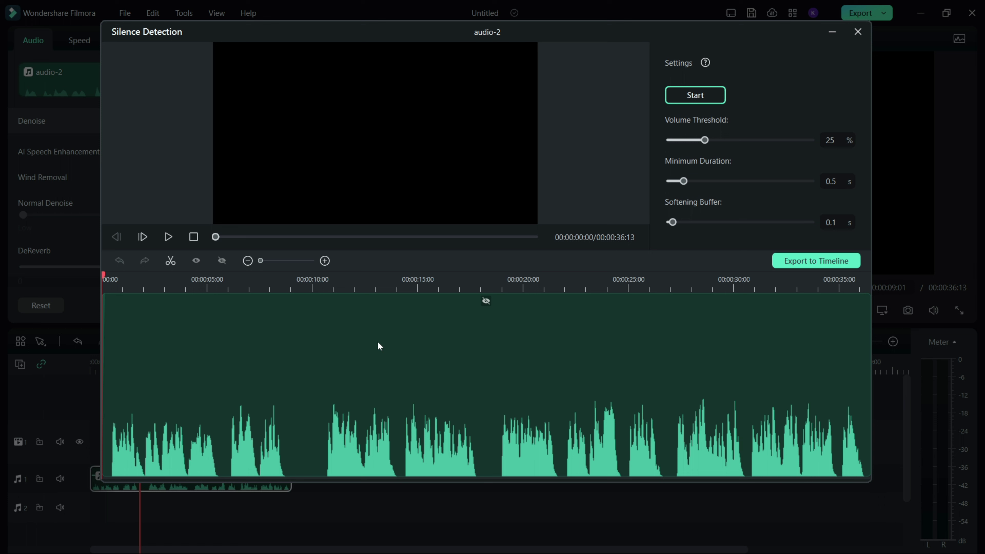
pyautogui.click(698, 97)
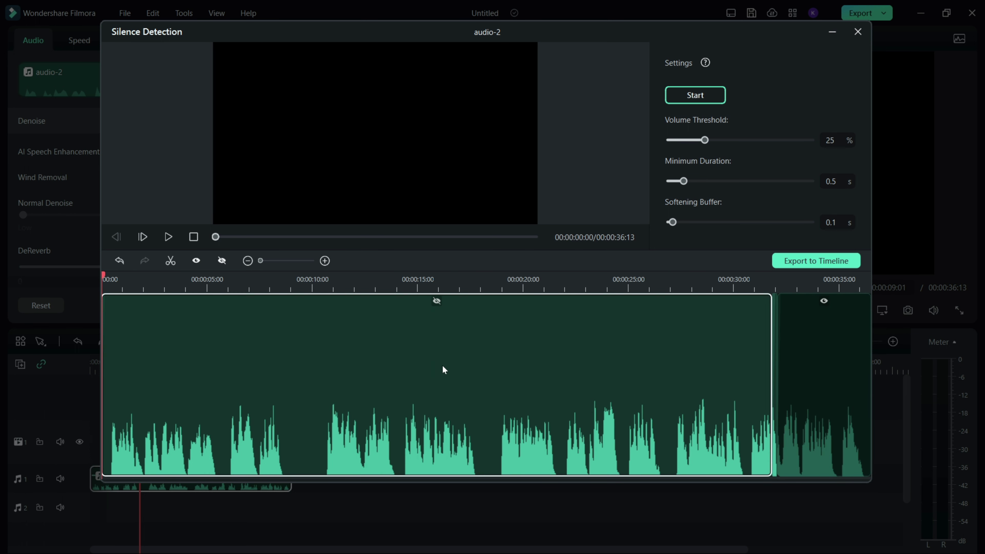